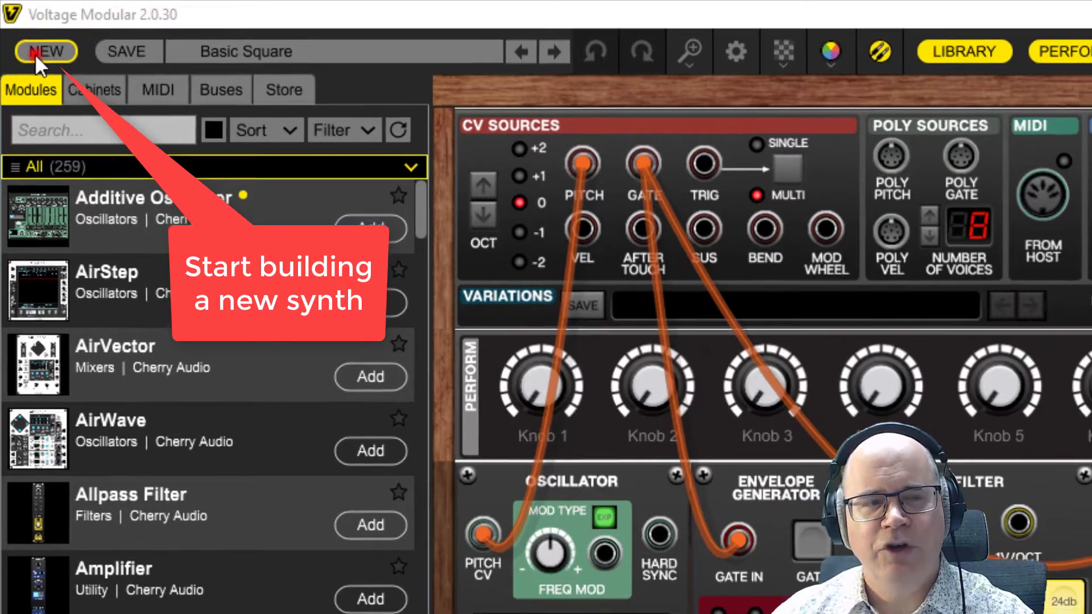
Step: Start a new synth, then load the Basic Sawtooth preset from the Basic category of the Core Presets collection
click(36, 54)
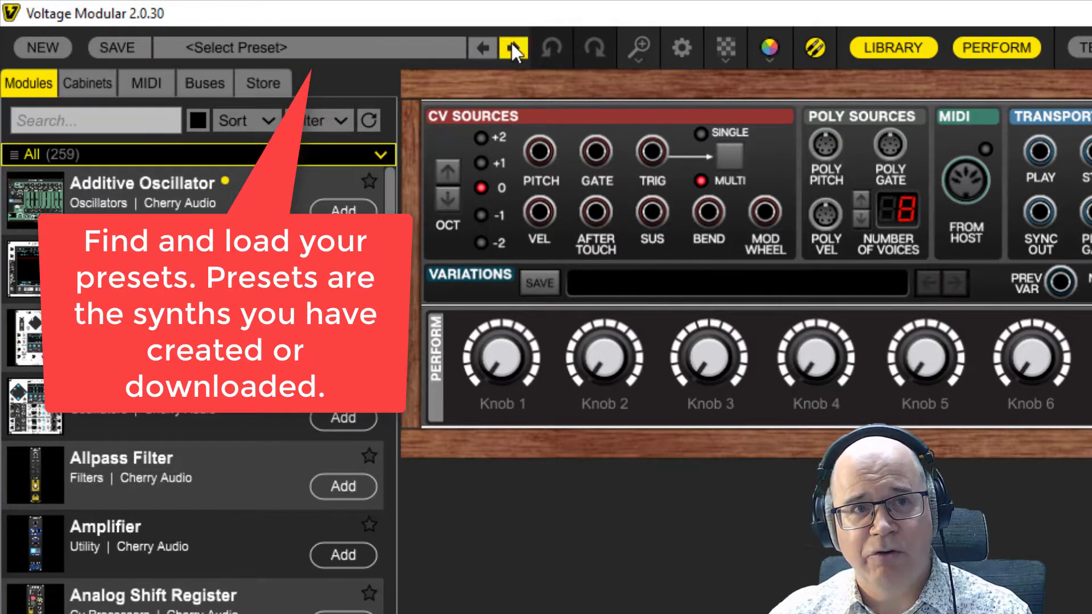
click(276, 47)
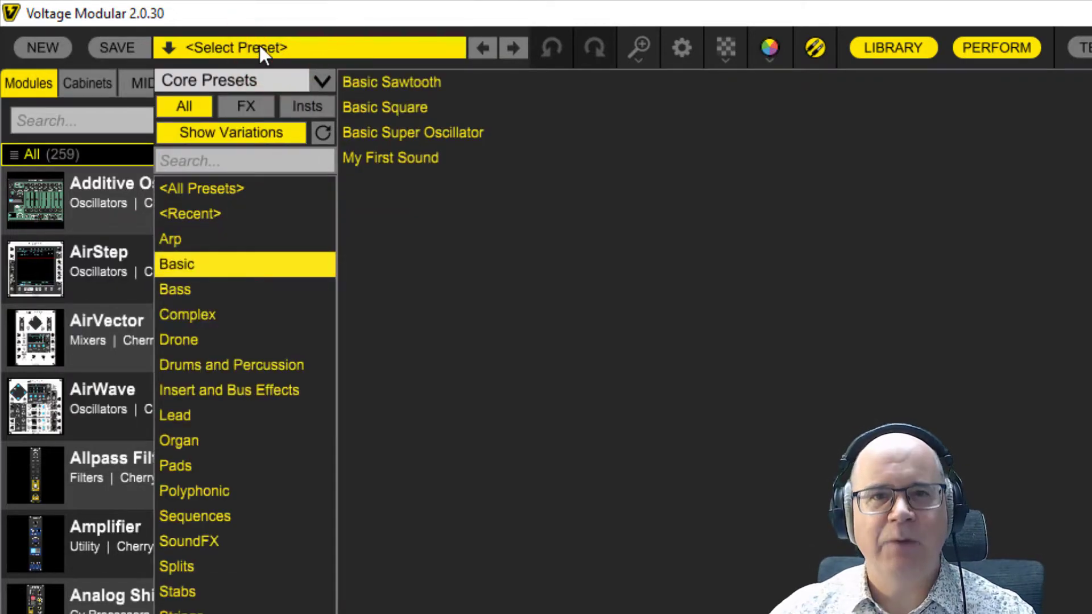
click(248, 79)
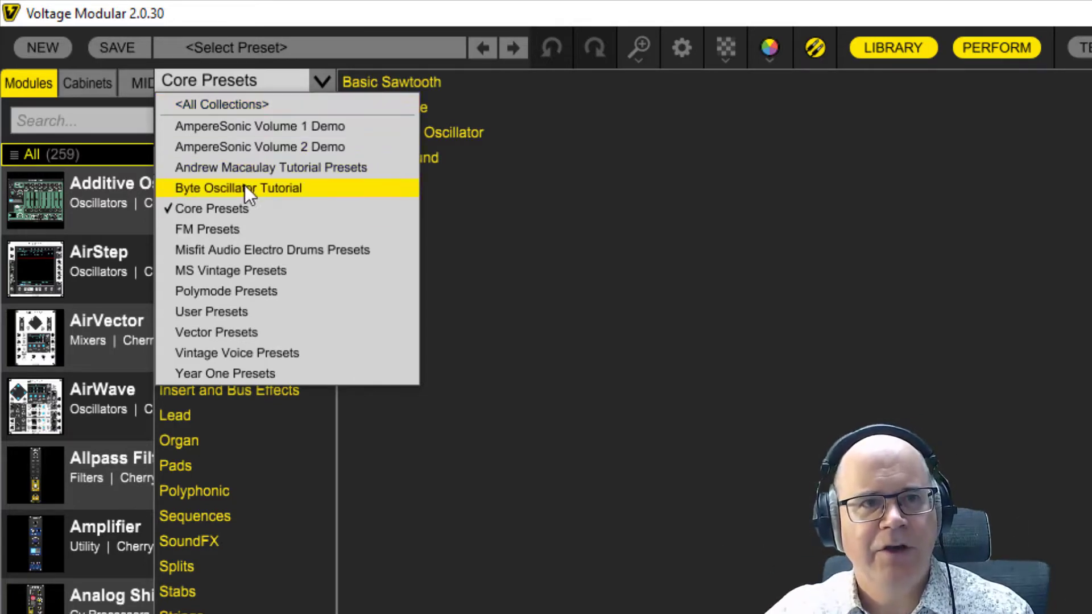
click(247, 206)
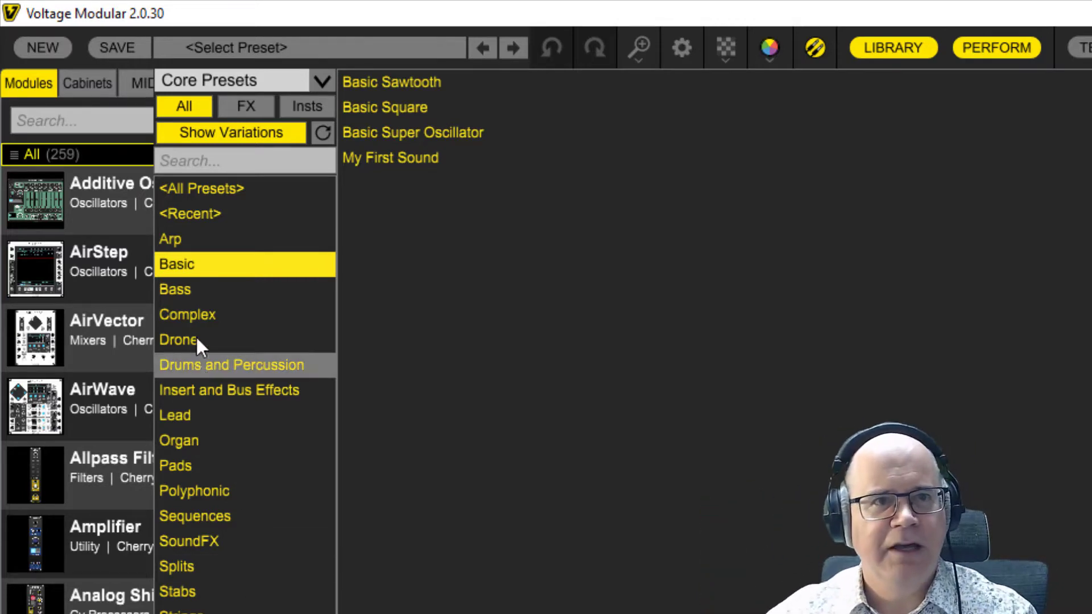
click(179, 243)
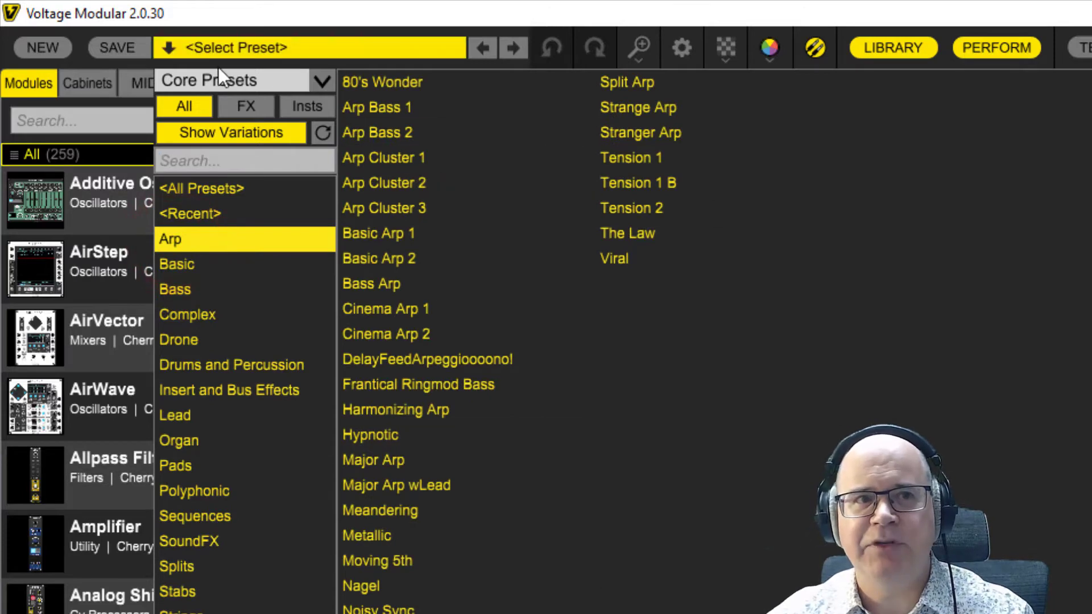
click(210, 264)
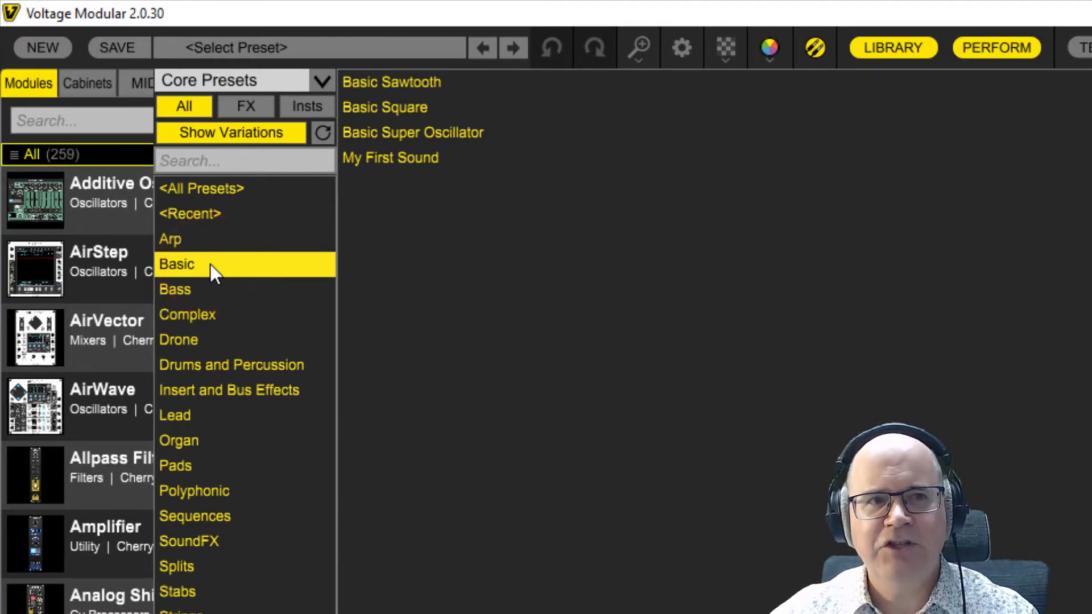
click(412, 79)
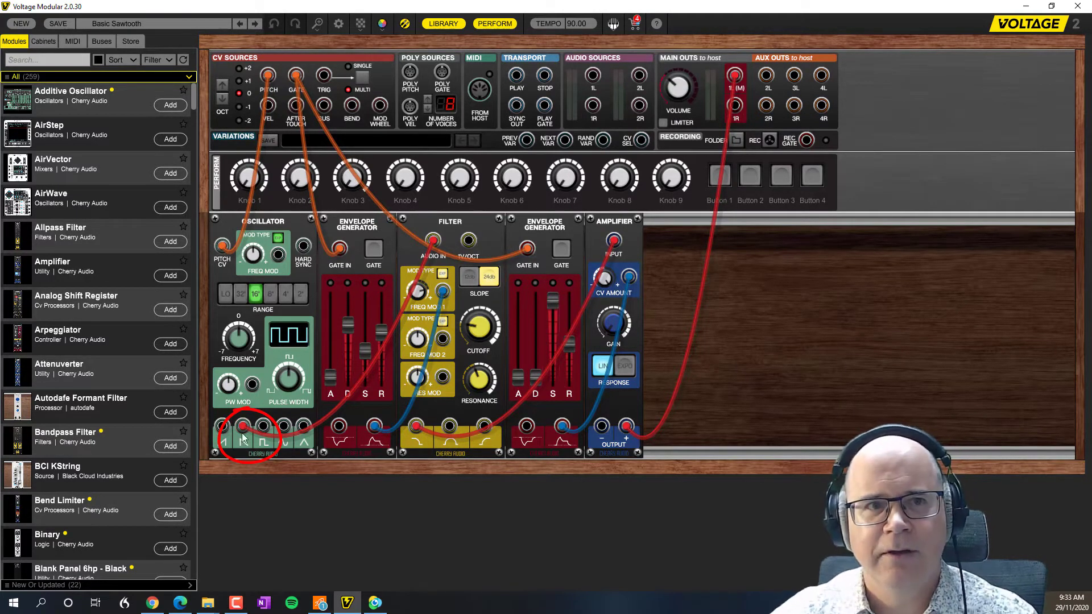
Step: Load the Basic Square preset, step back and forth through the neighbouring presets, and return to Basic Sawtooth
click(156, 25)
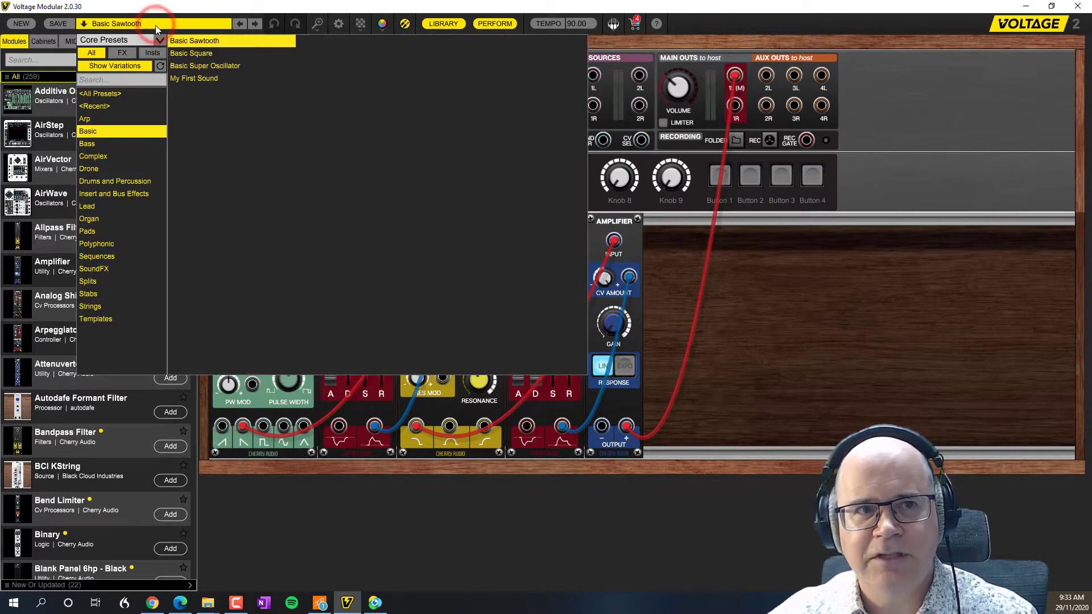
click(186, 56)
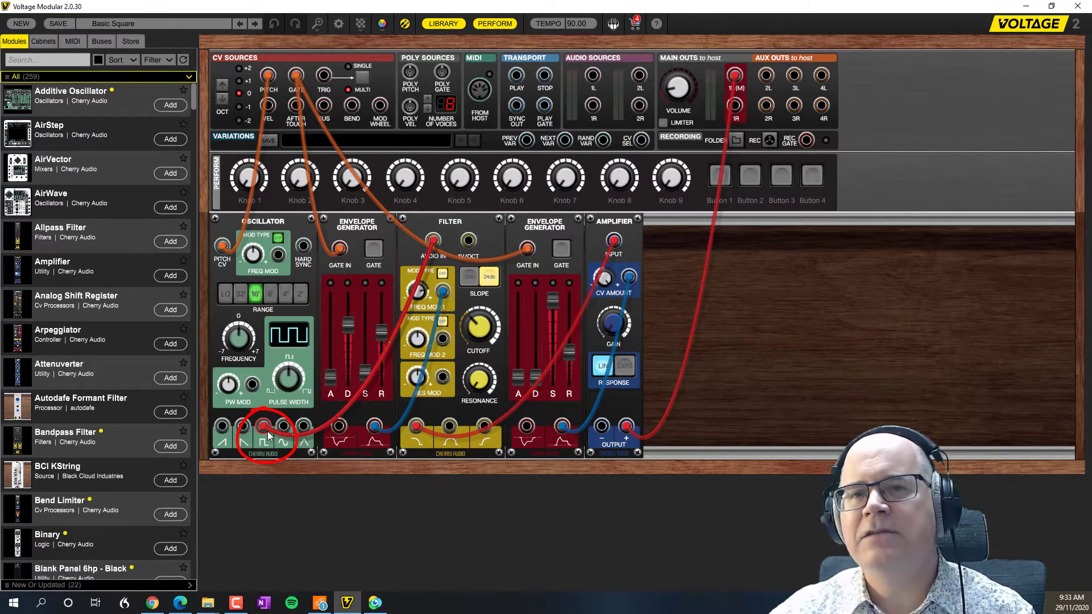
click(238, 14)
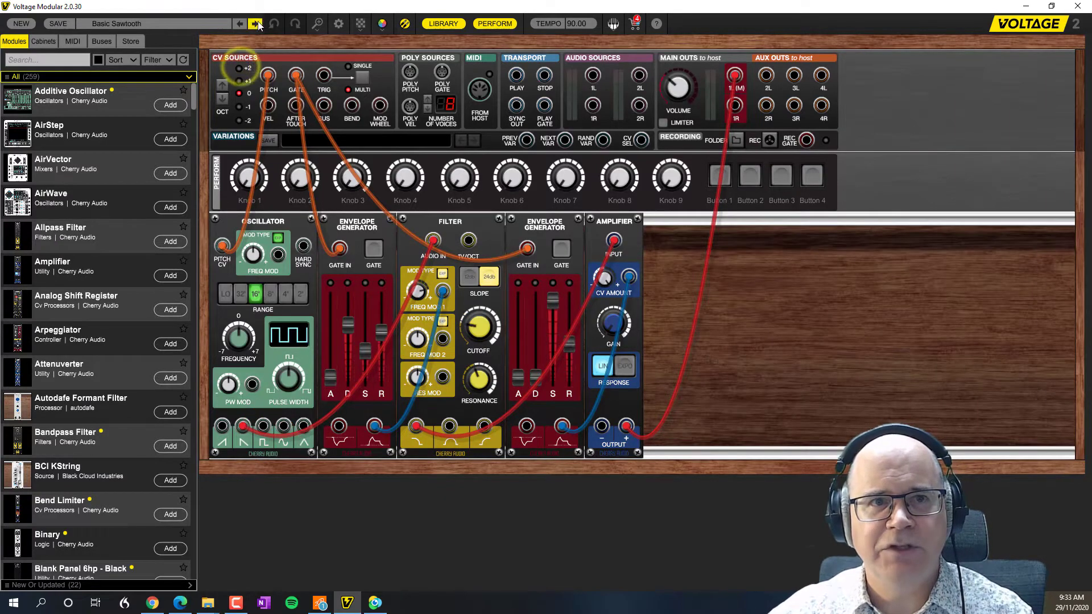
click(256, 24)
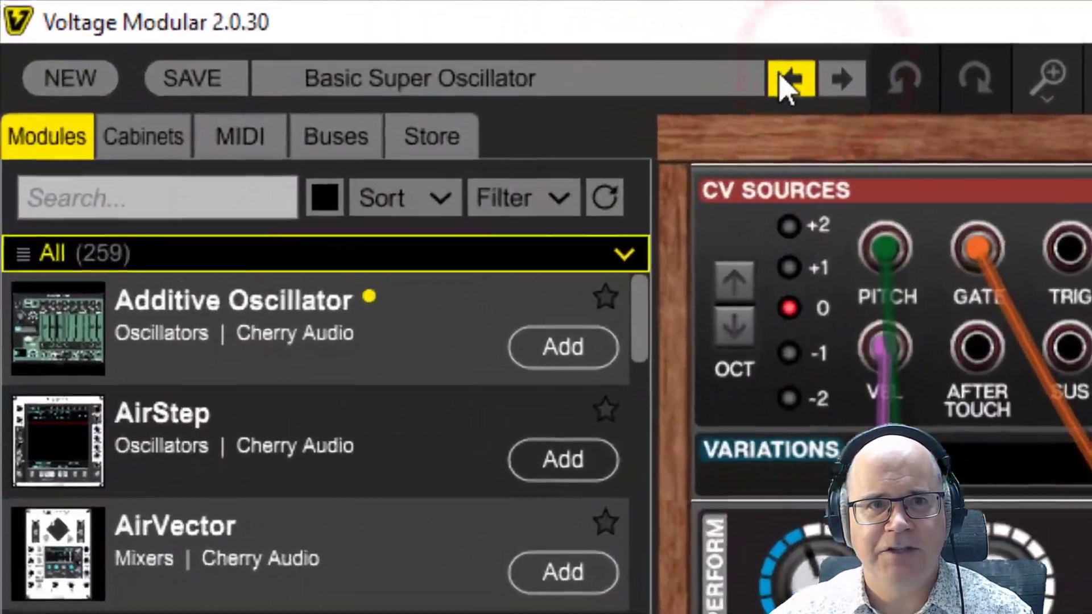
click(789, 75)
click(789, 75)
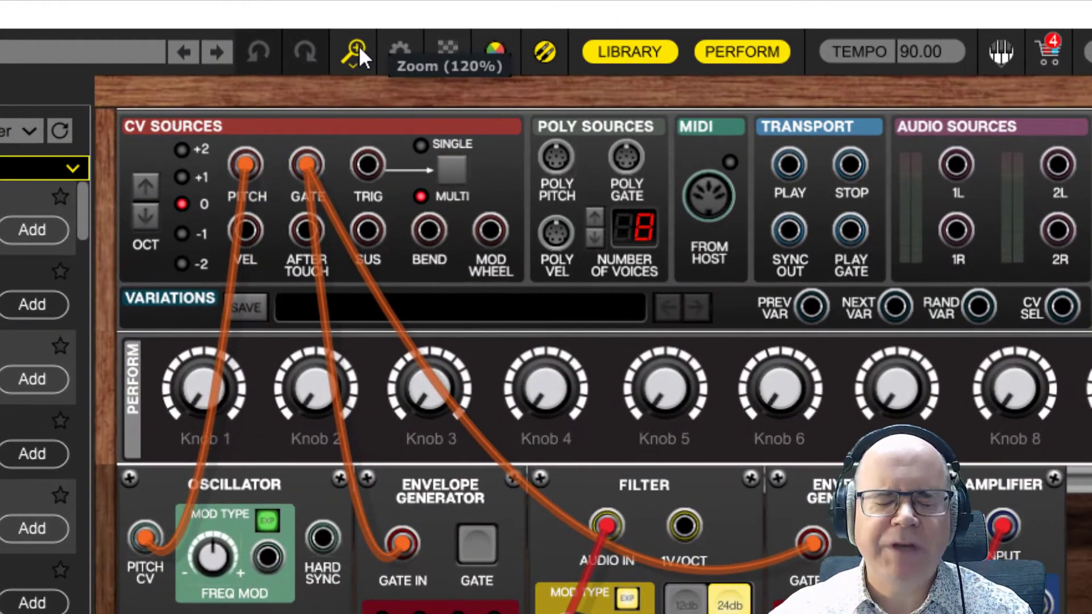
Step: Try the rack zoom at 40% and 100%, then set it to 120%
click(360, 46)
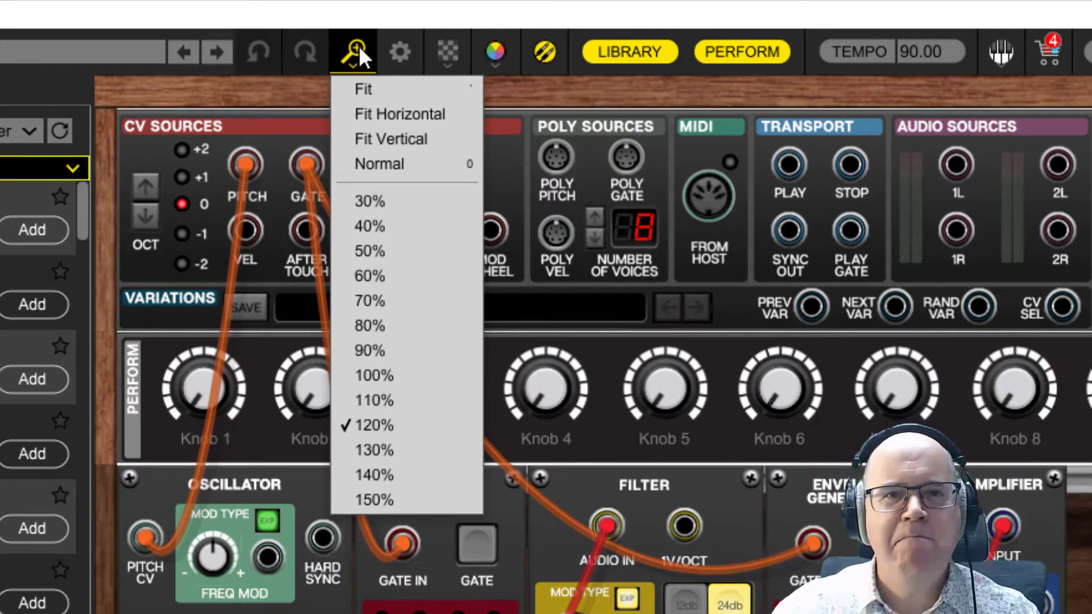
click(375, 225)
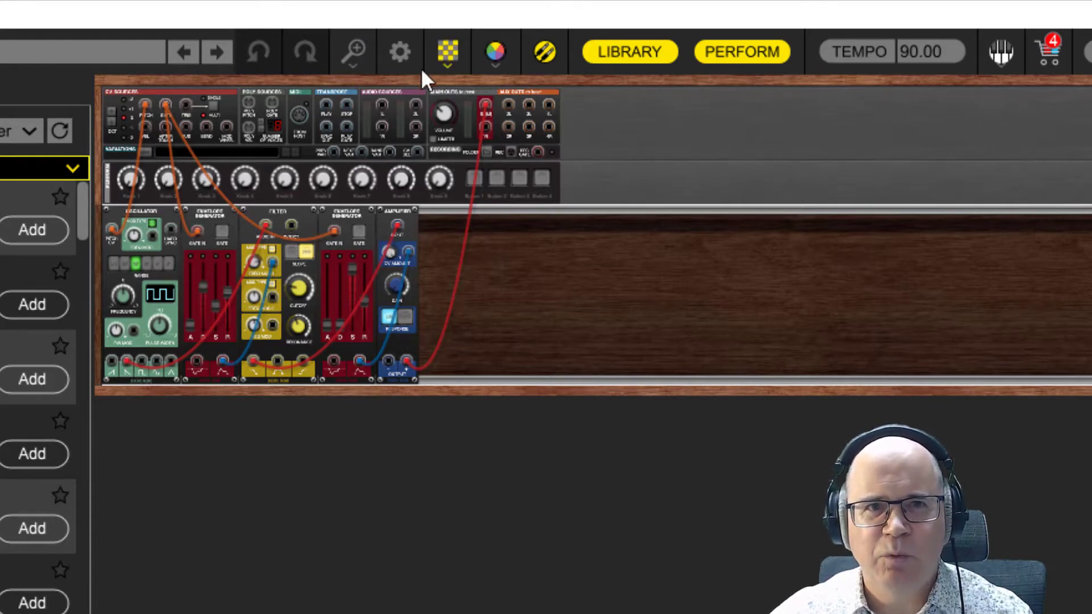
click(361, 63)
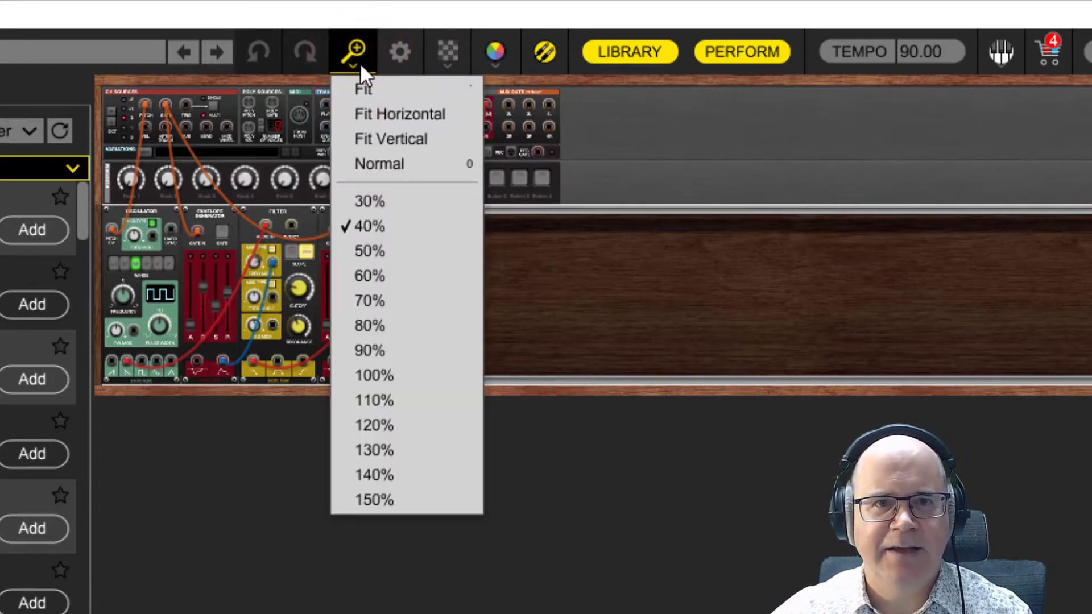
click(391, 377)
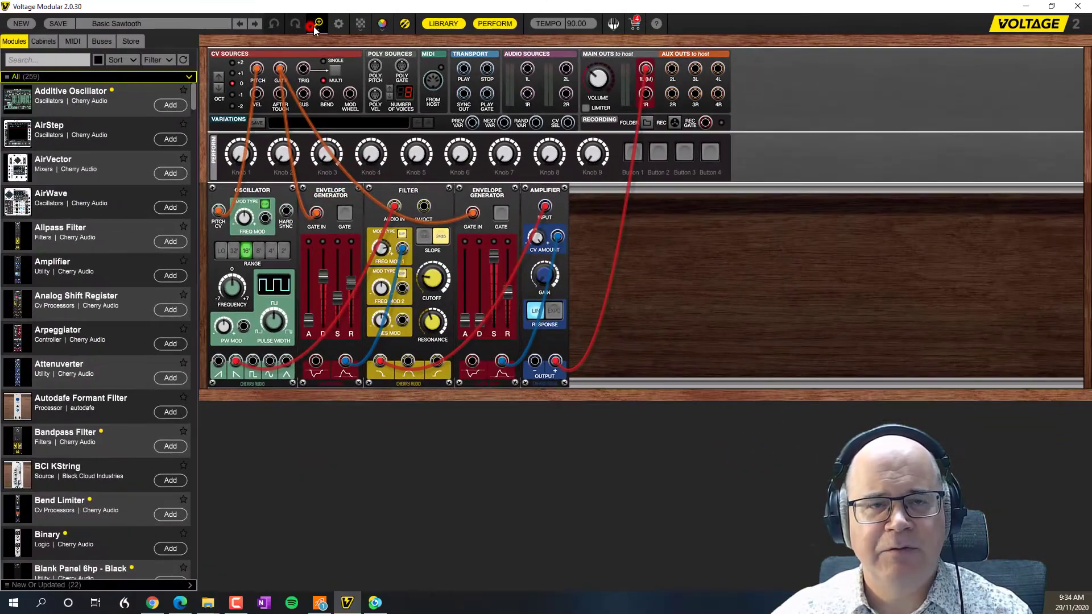
click(335, 38)
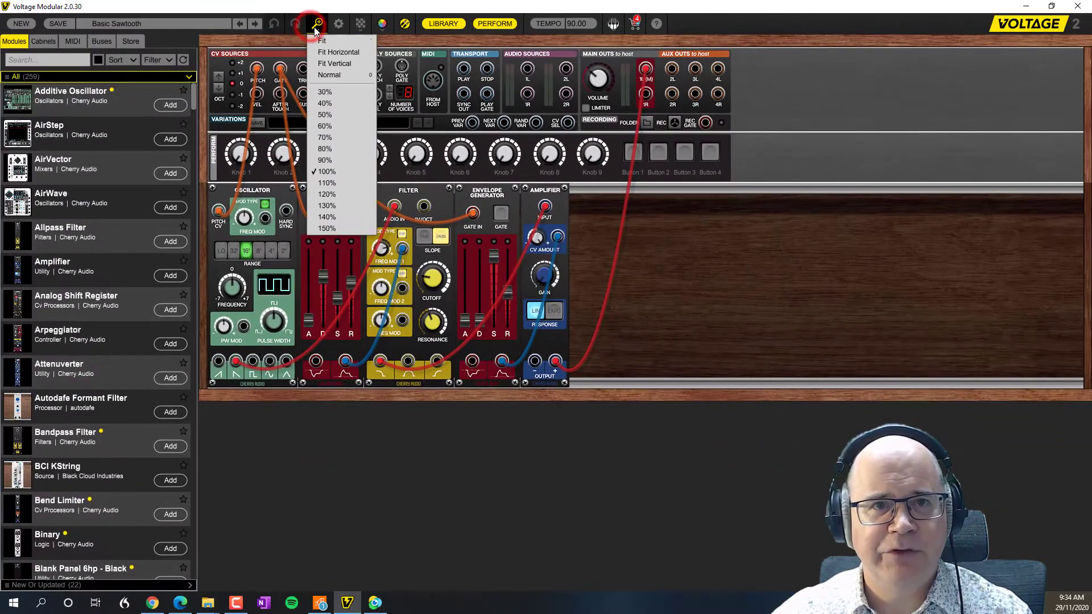
click(352, 194)
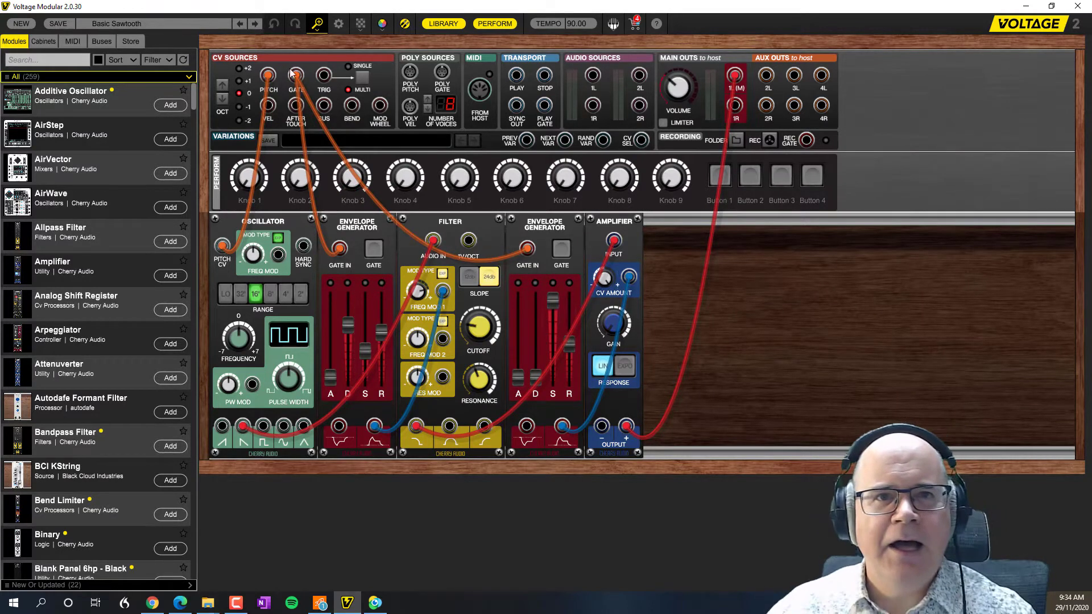
Step: Review the General, CPU and Cables settings, and set the interface's cabinet theme to Black Gloss
click(338, 24)
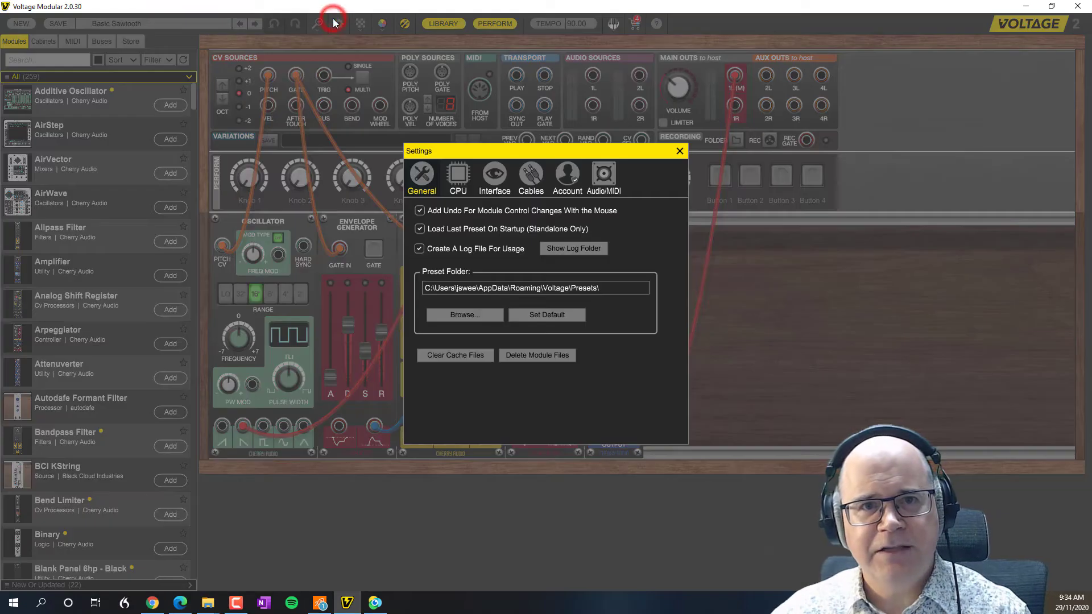
drag(551, 148, 267, 79)
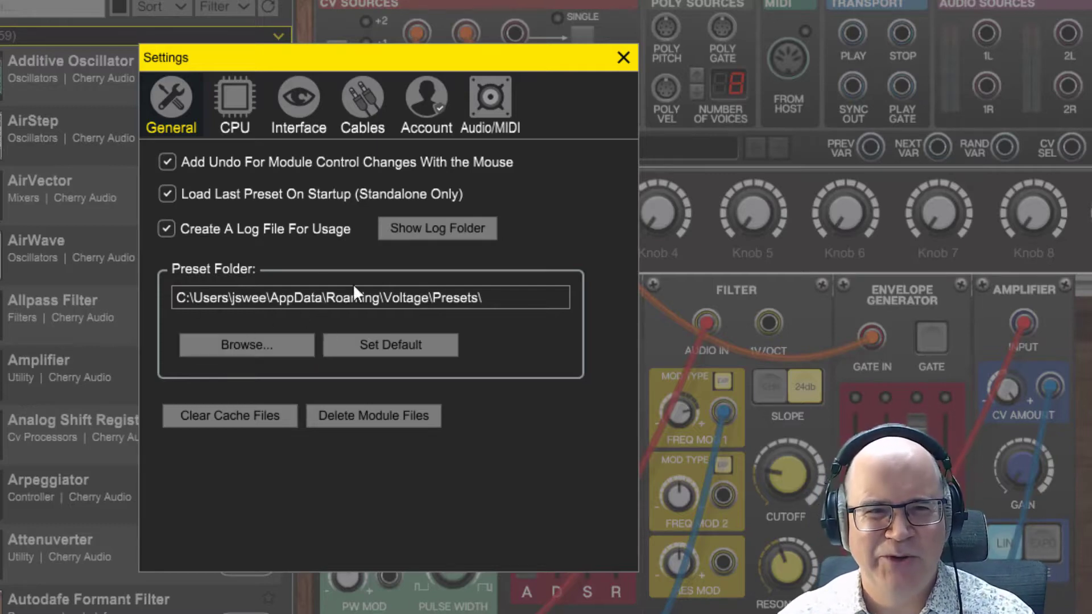
click(226, 101)
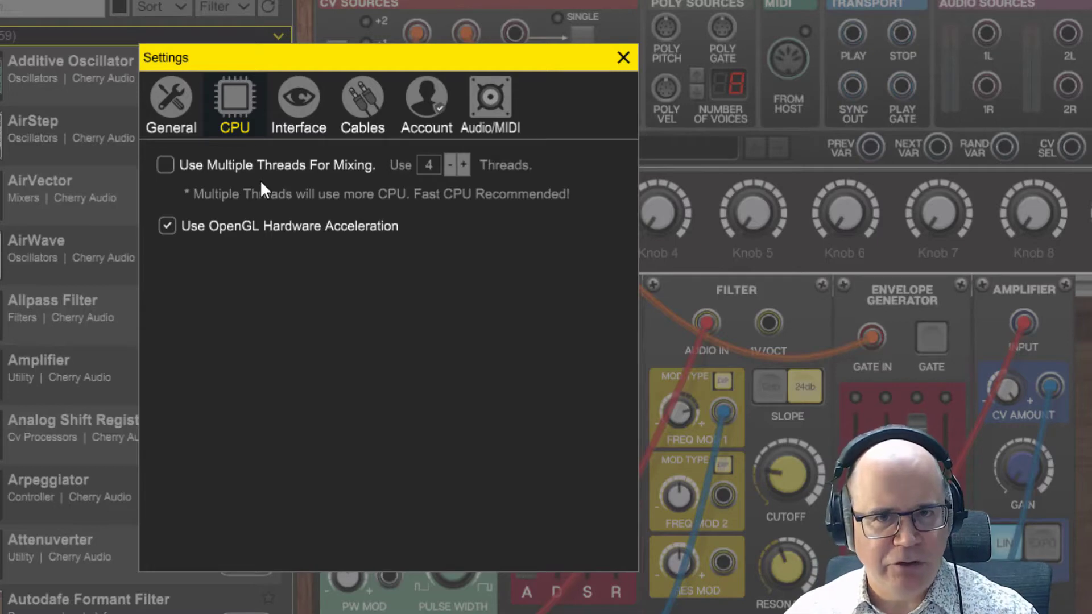
click(309, 94)
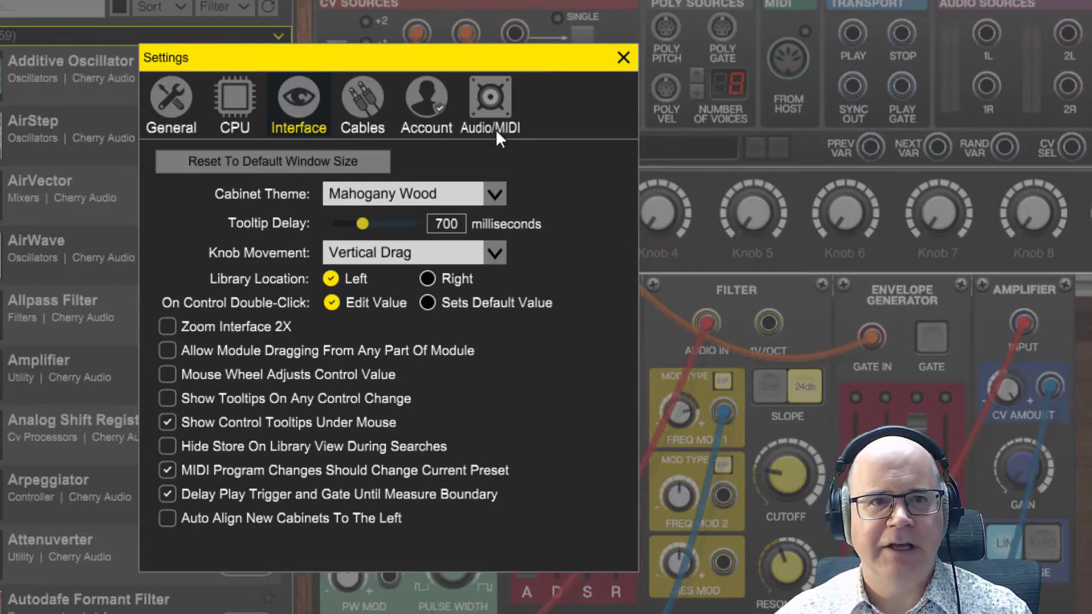
click(495, 194)
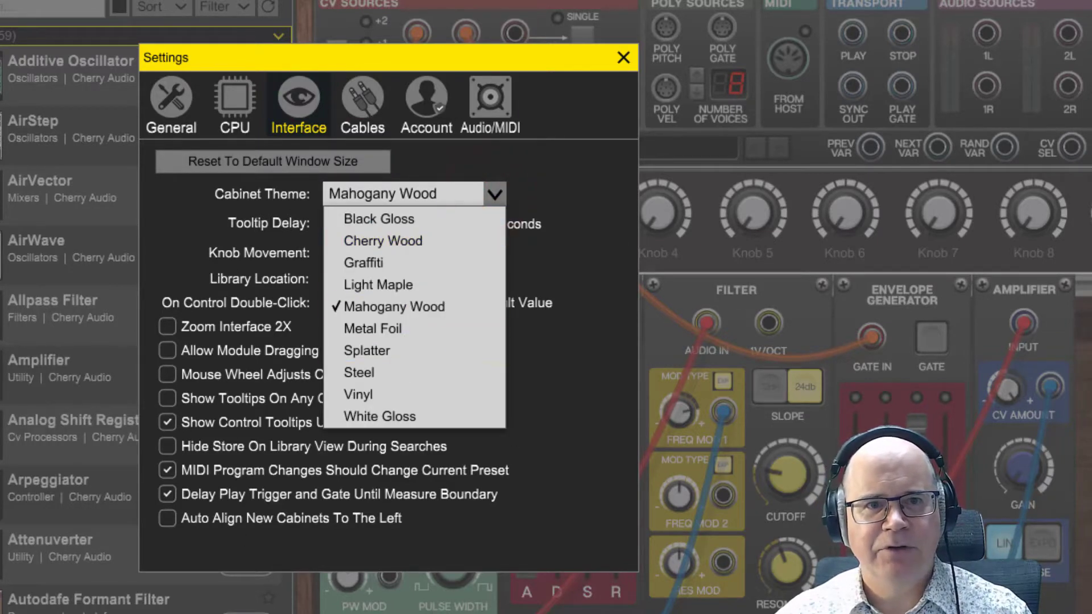
click(421, 215)
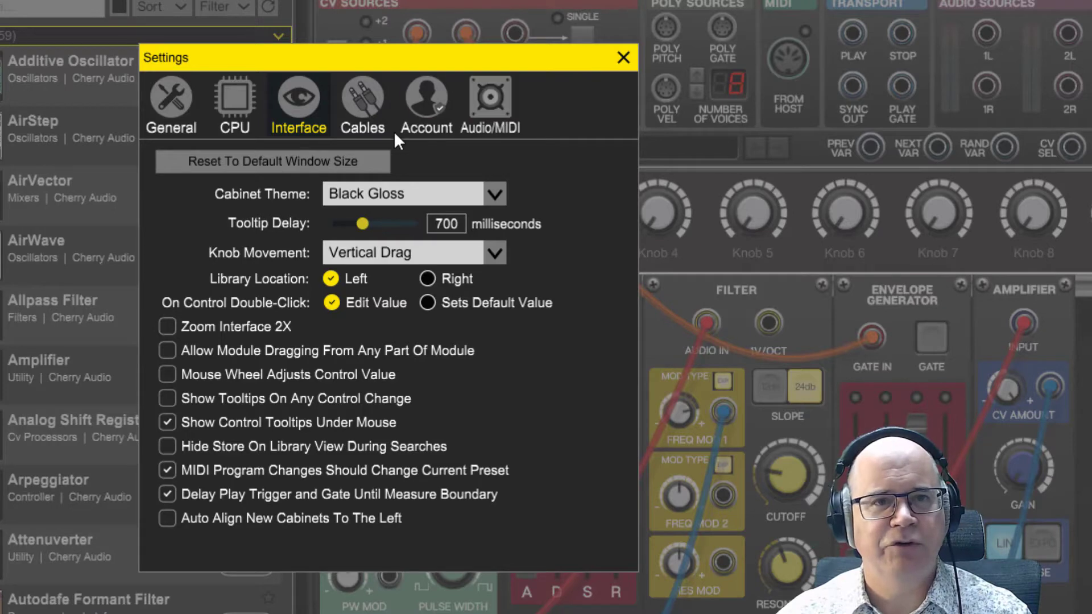
click(377, 107)
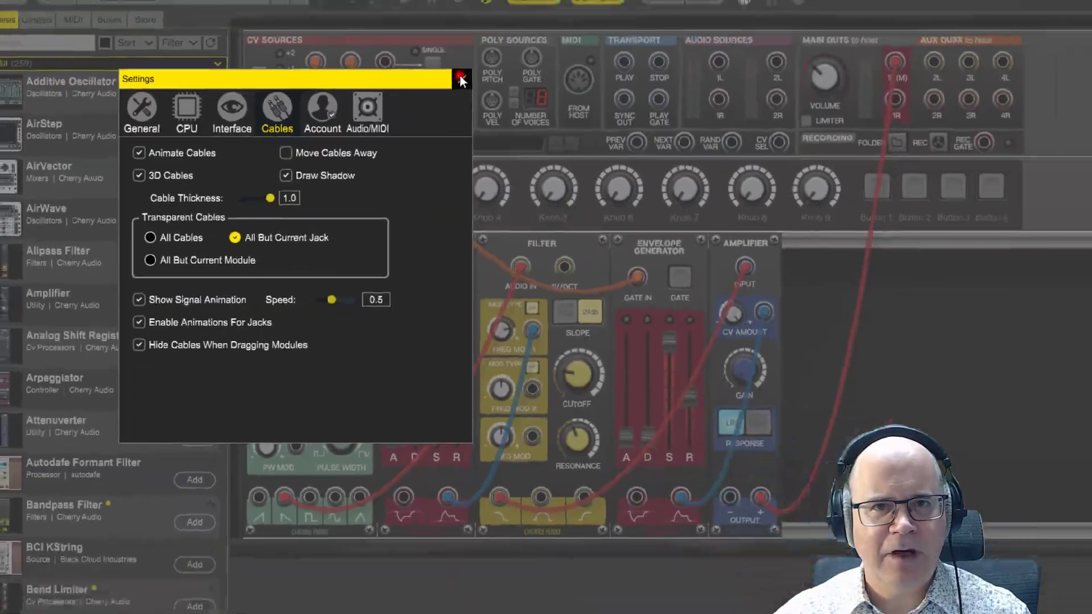
click(623, 57)
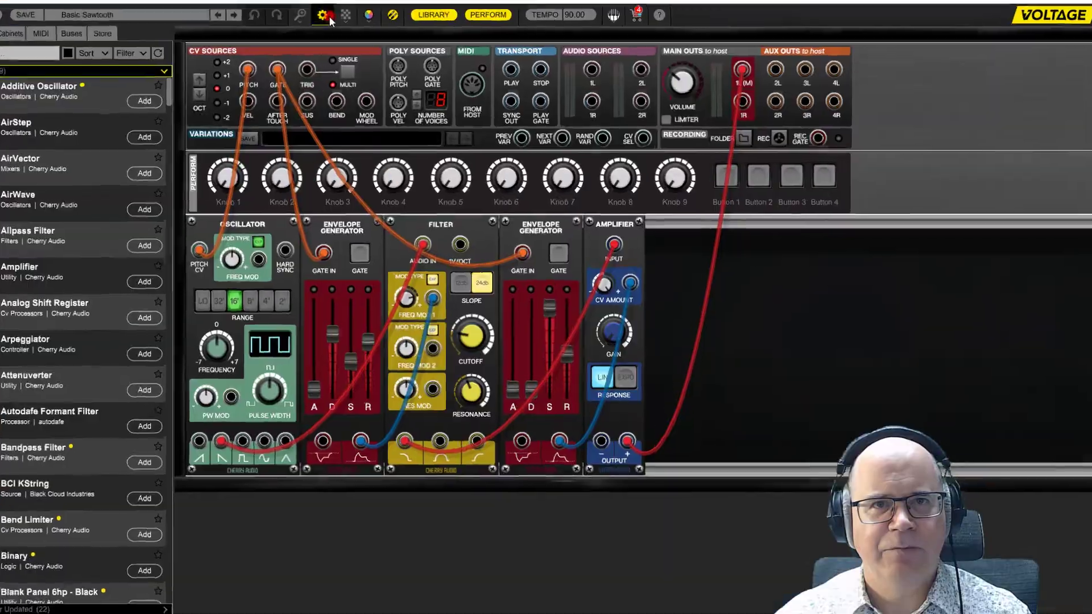
Step: Enable Move Cables Away in the cable settings, and switch 3D Cables off and back on
click(341, 25)
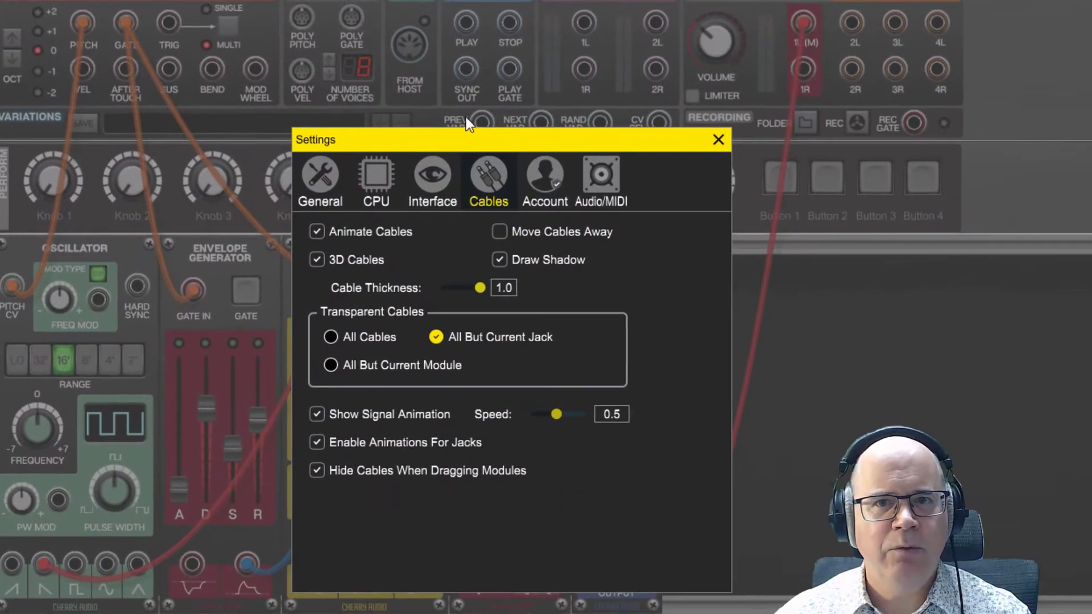
drag(558, 142, 150, 59)
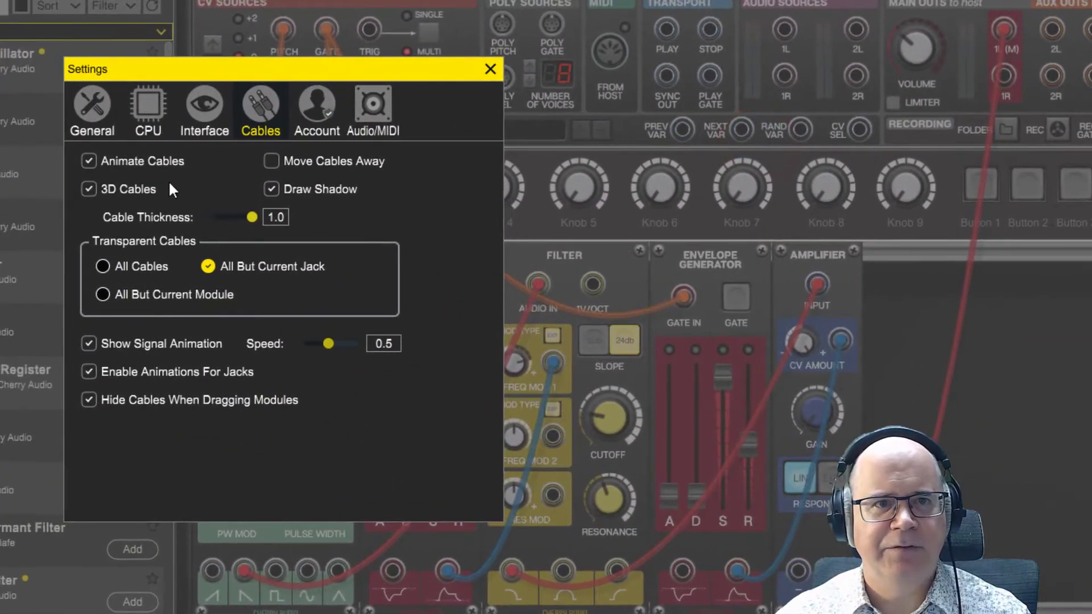
click(89, 188)
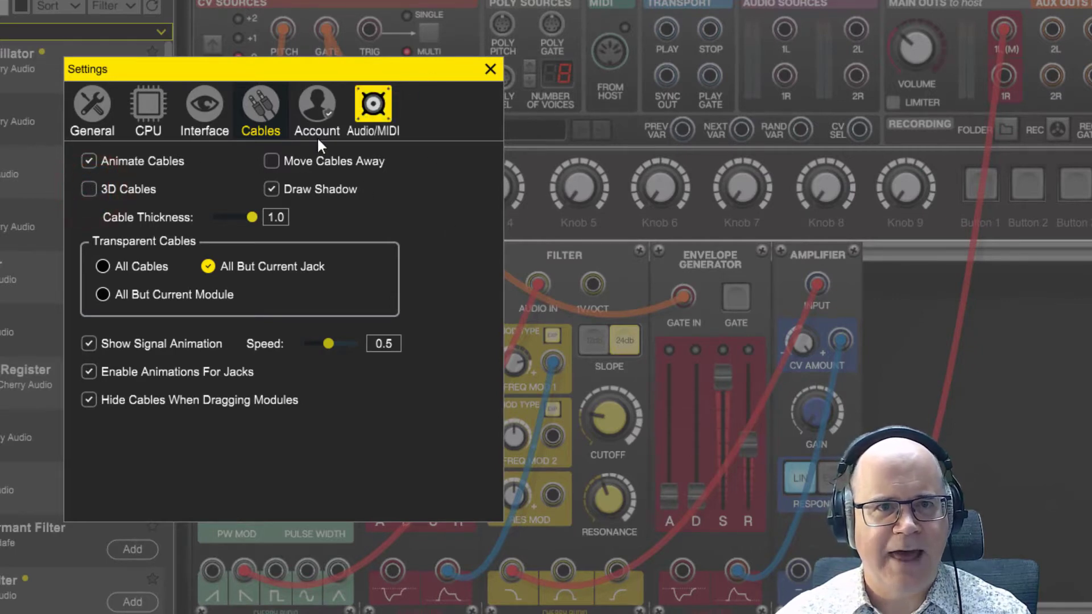
click(271, 160)
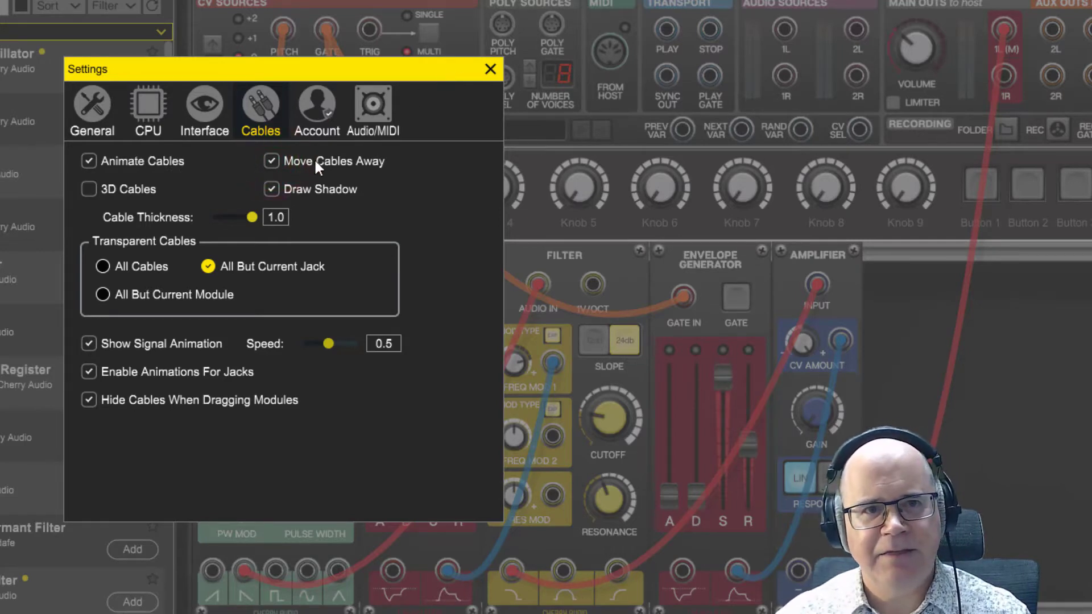
click(124, 189)
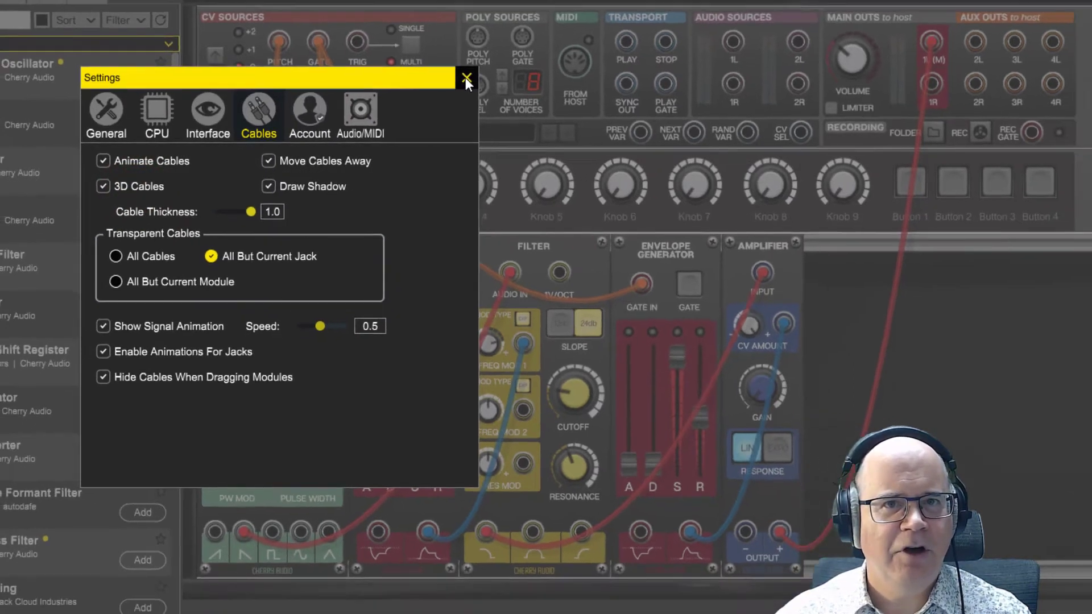
click(465, 77)
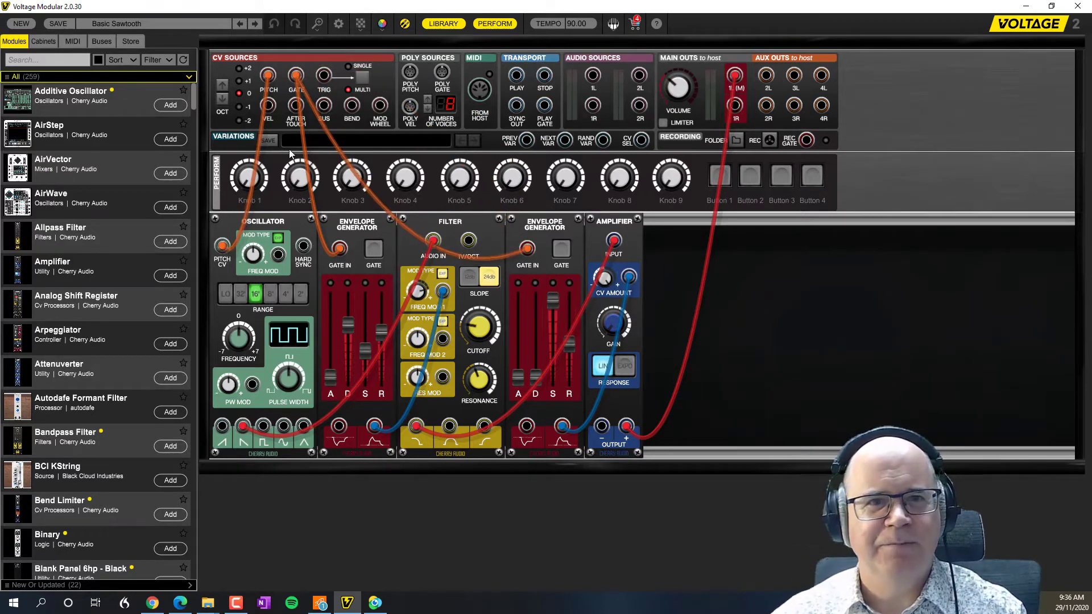
Step: Examine the Account settings and the Audio/MIDI device, sample rate, buffer size and MIDI input settings
click(338, 23)
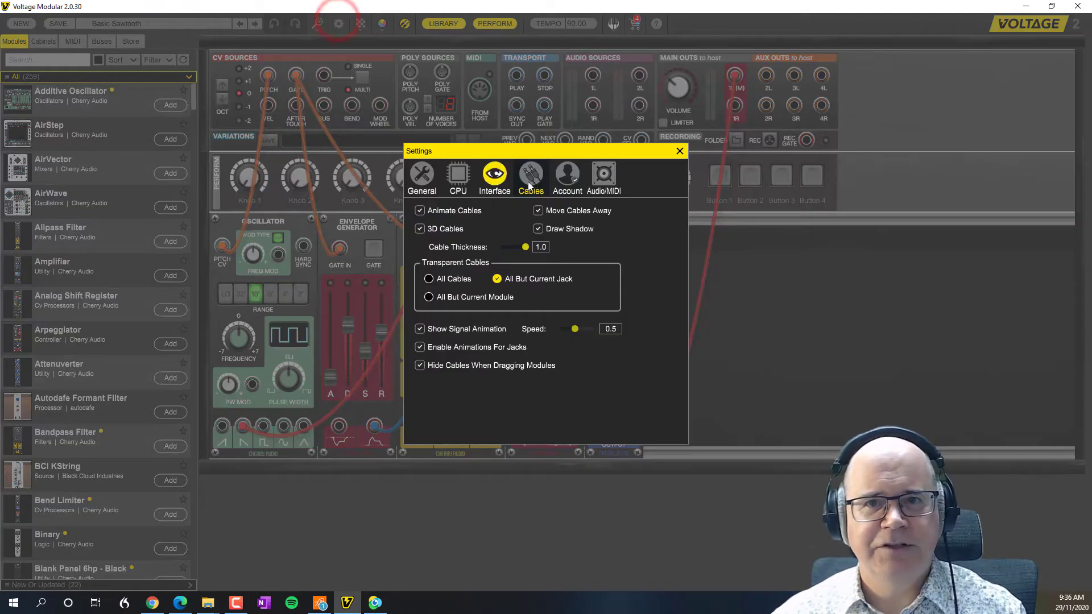
drag(568, 152, 263, 145)
click(274, 172)
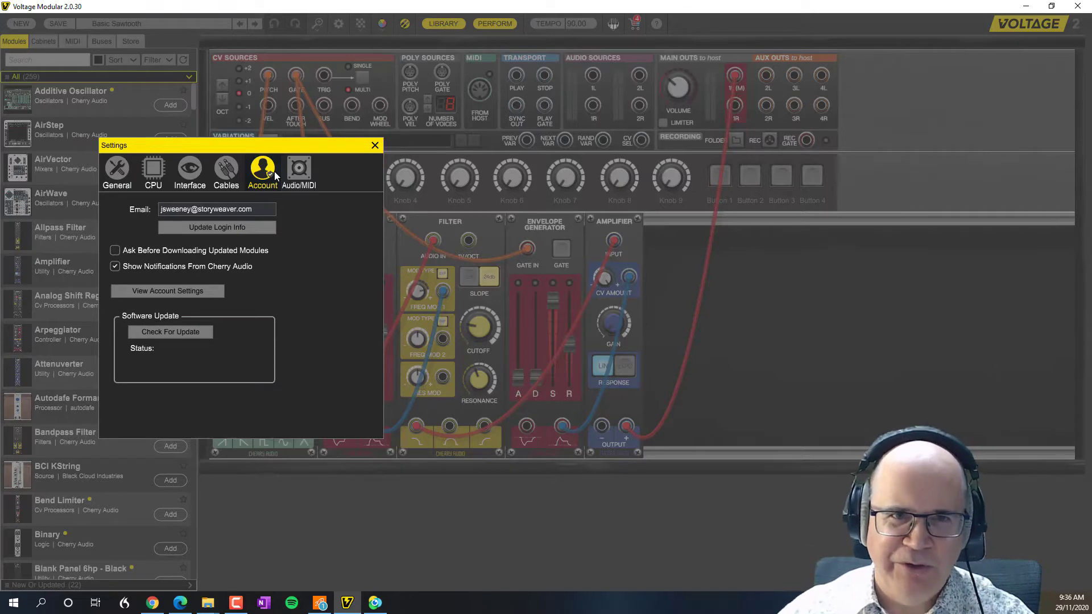
click(299, 170)
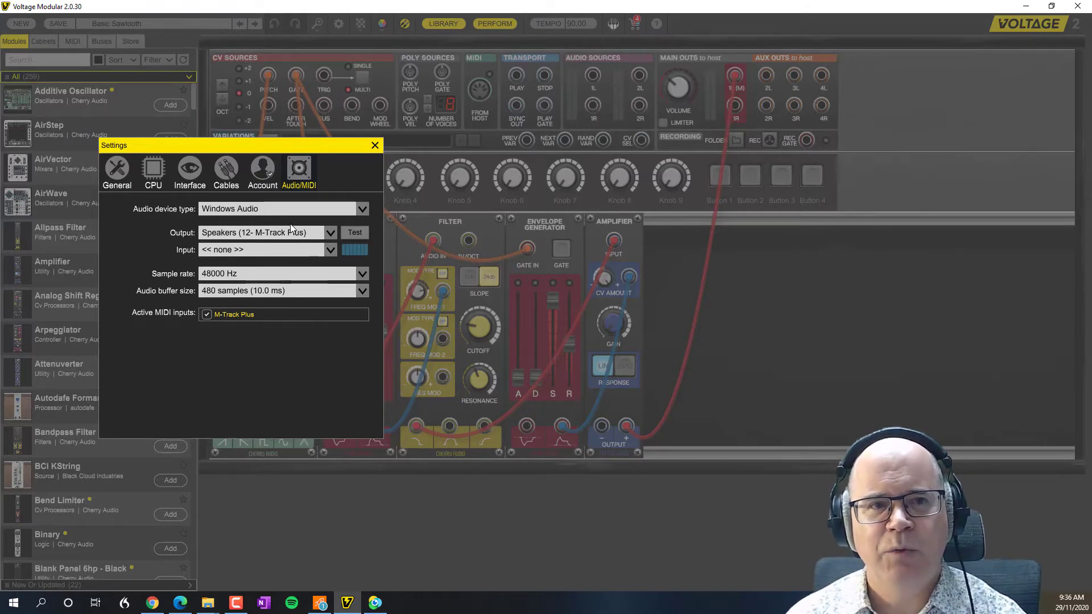
Step: Close the settings and examine the cable colour palette, leaving the current choice in place
click(374, 146)
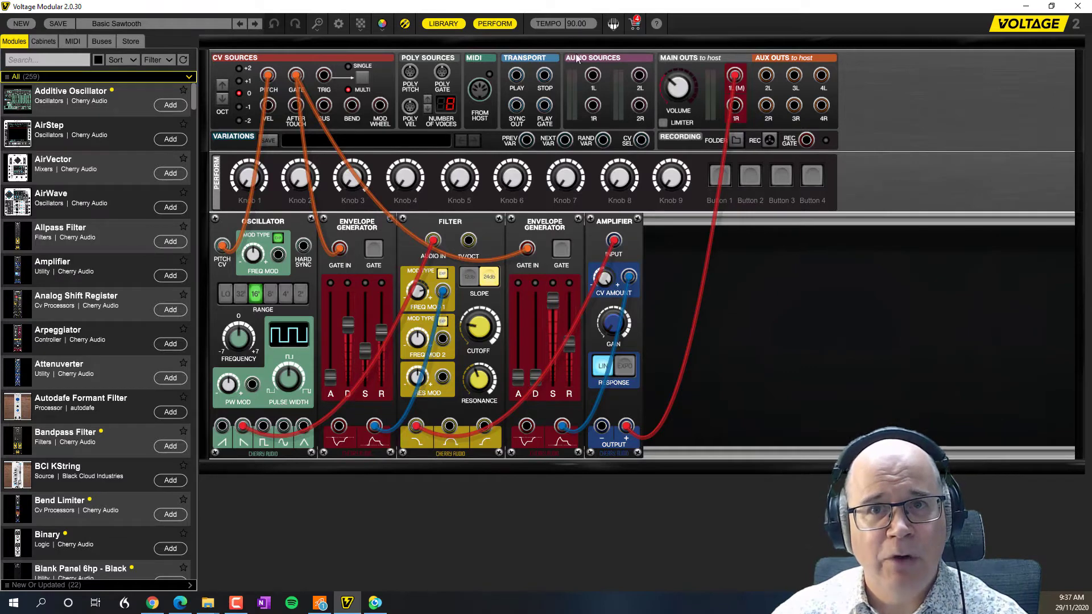
click(383, 25)
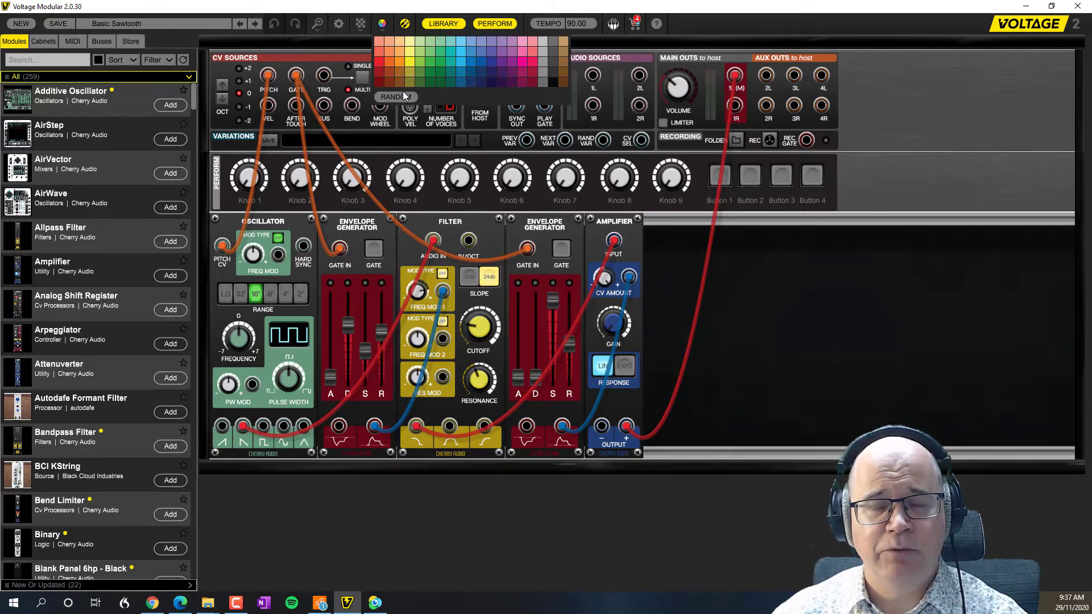
click(884, 180)
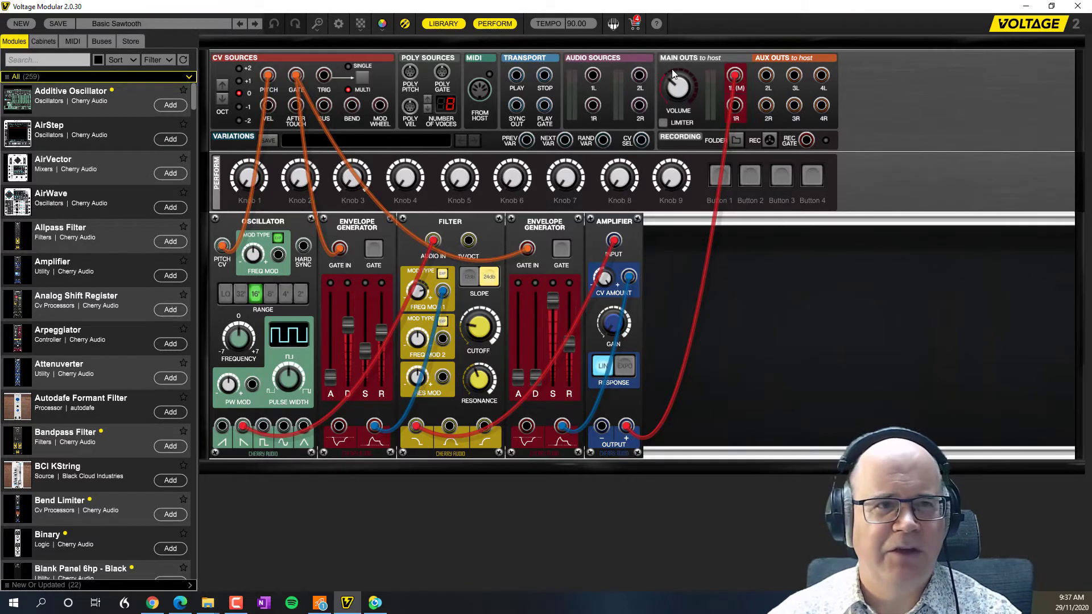
mouse_move(673, 73)
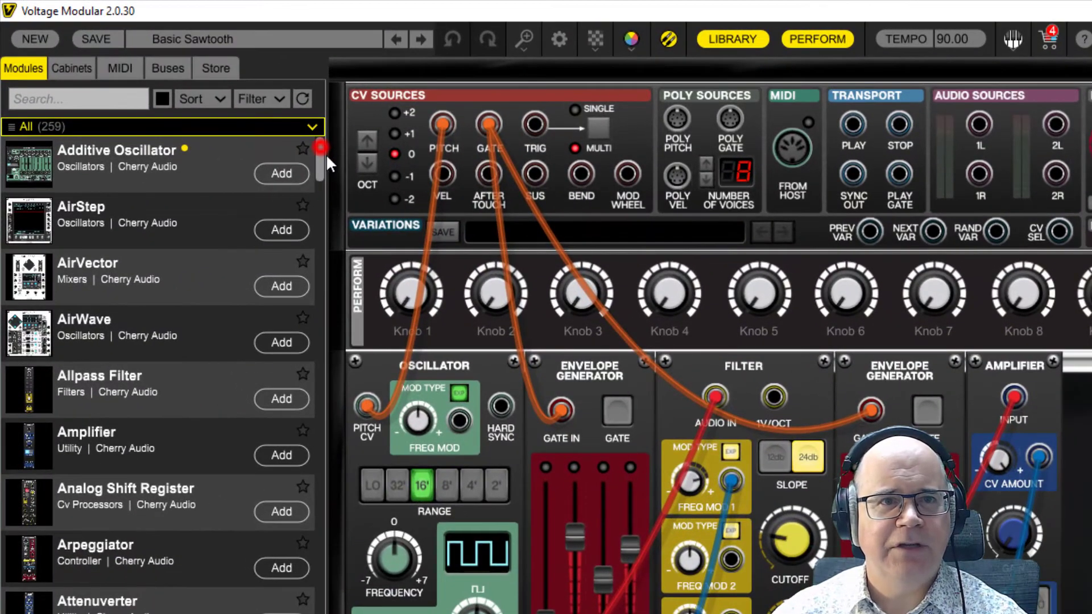
Step: Search the module library for "rev" and add the Spring Reverb module to the rack
drag(326, 153, 271, 66)
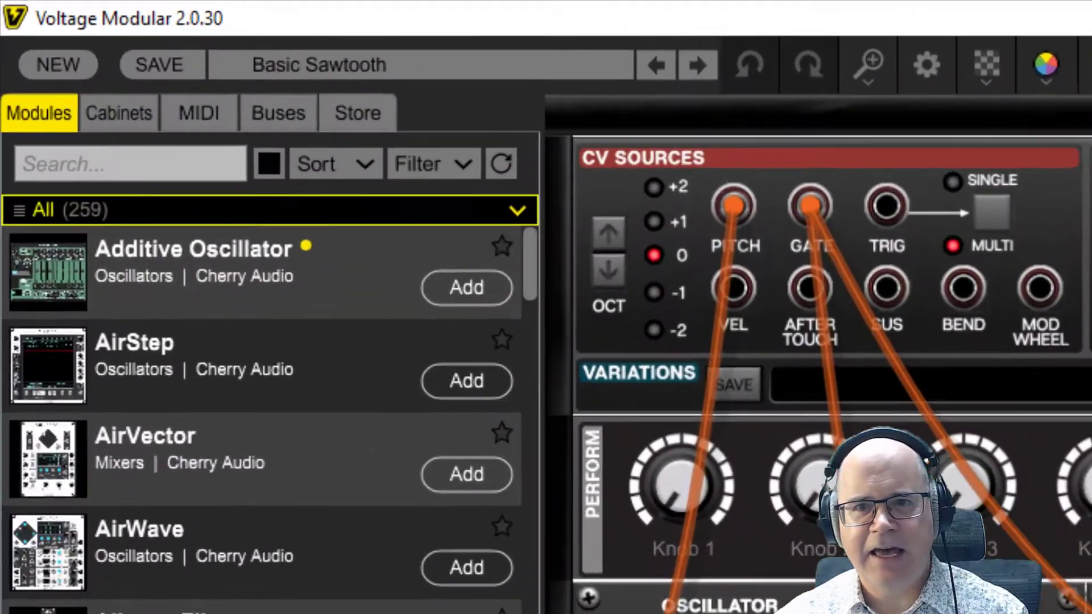
click(134, 160)
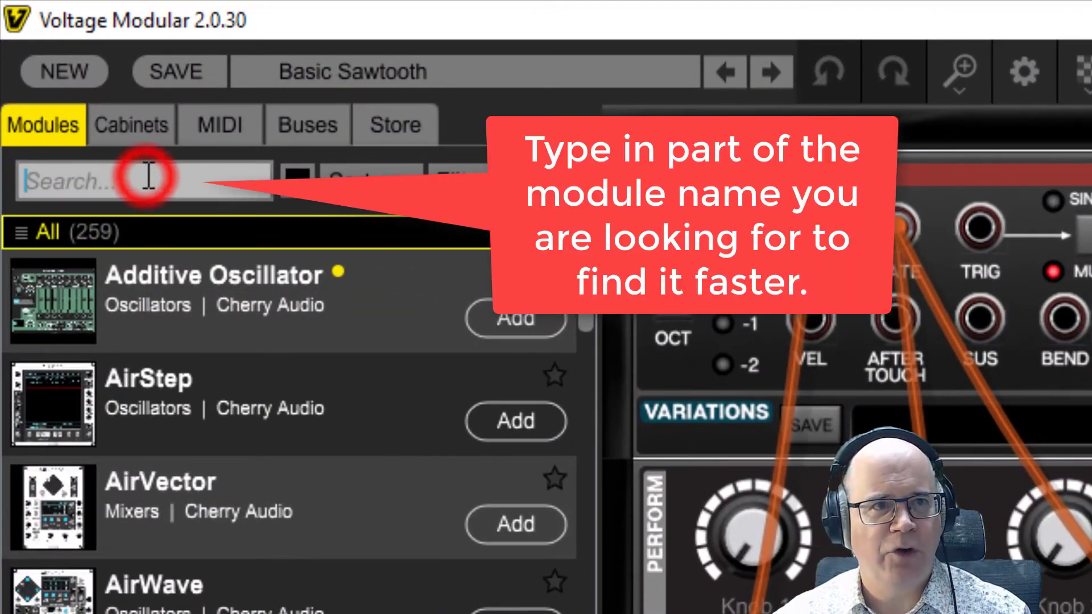
text(rev)
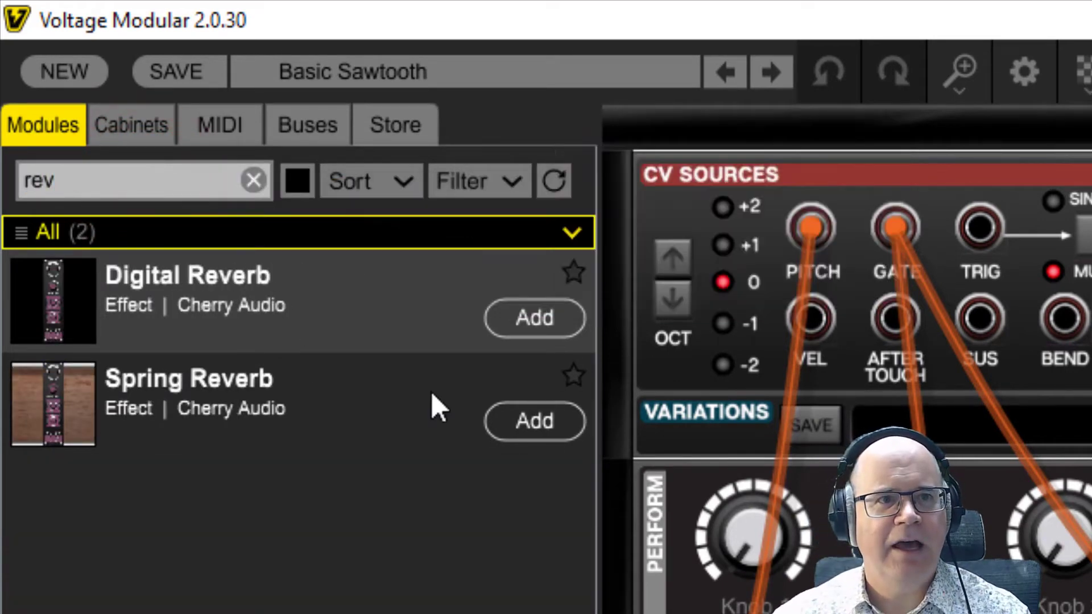
click(541, 421)
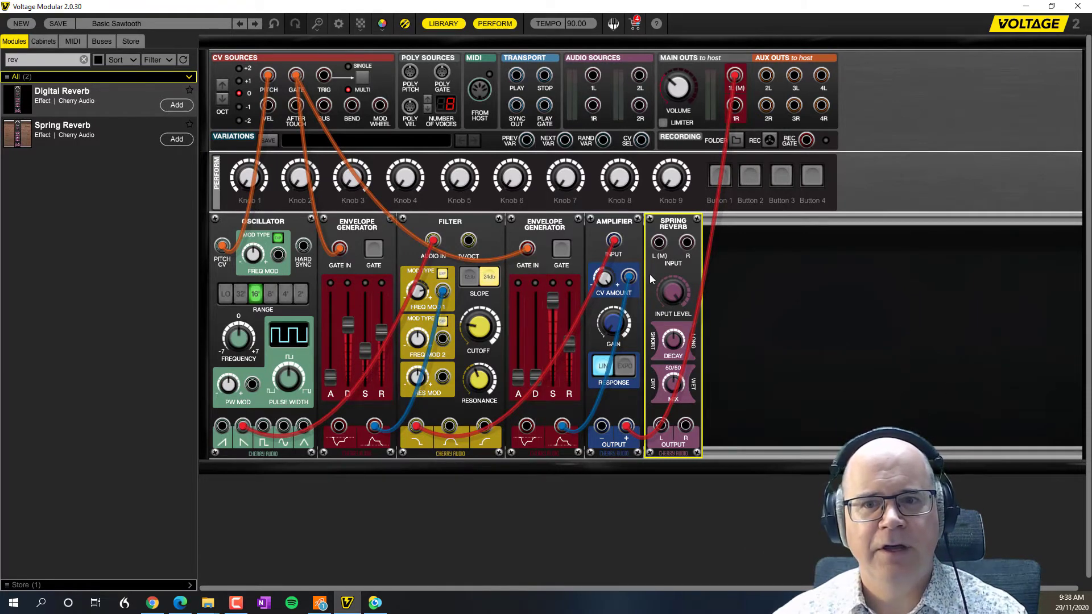
Step: Move the Spring Reverb into a cabinet below, and back up into the first cabinet with a gap after the Amplifier
scroll(811, 351, down, 1)
mouse_move(687, 220)
mouse_down()
mouse_move(734, 455)
mouse_move(734, 408)
mouse_up()
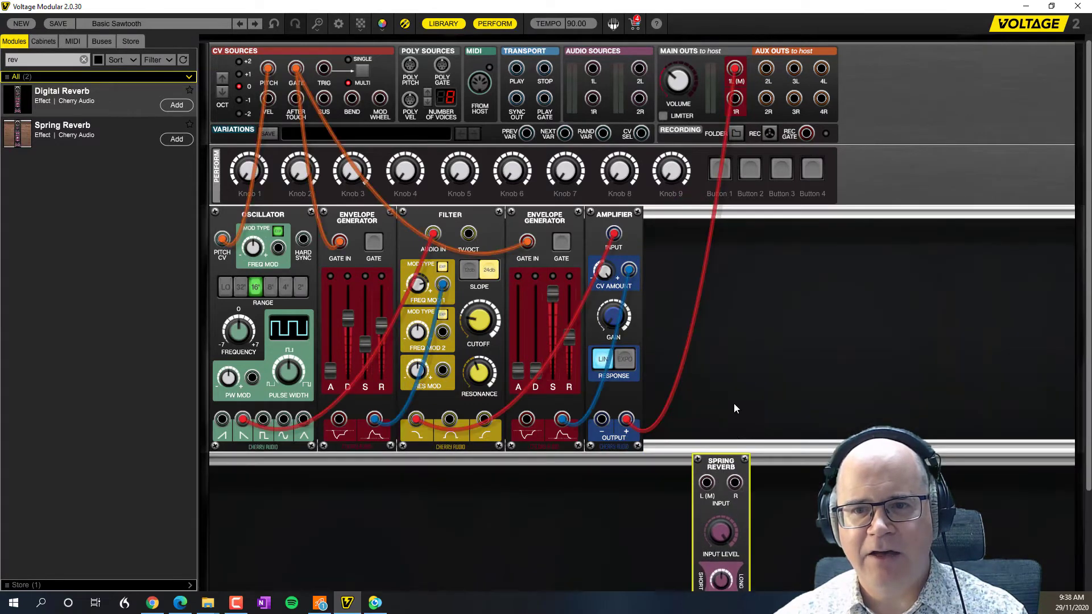
scroll(733, 409, down, 2)
drag(721, 461, 756, 83)
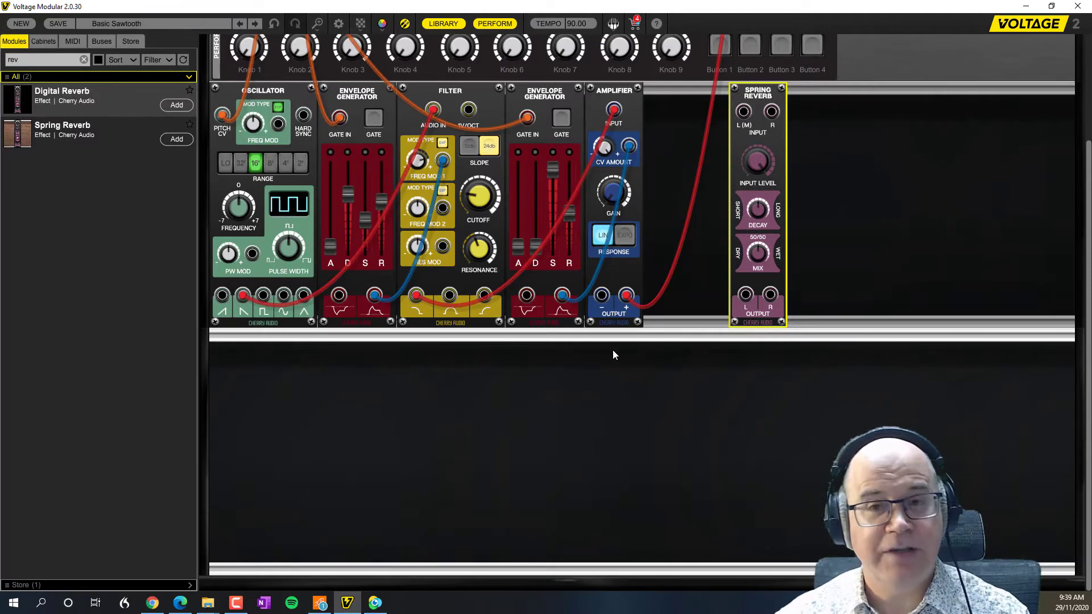
scroll(613, 350, up, 2)
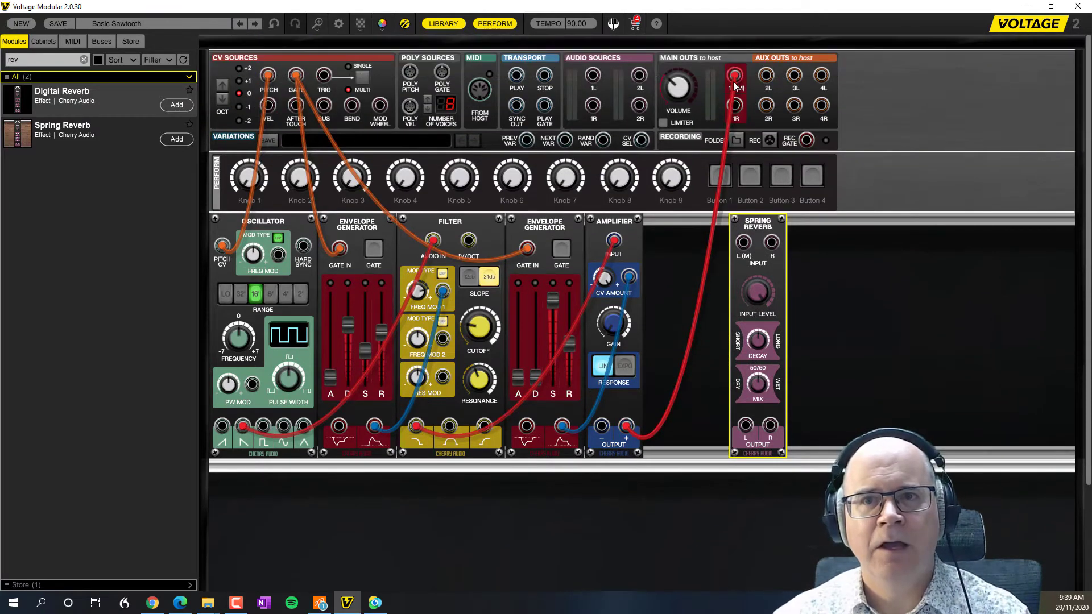
Step: Reroute the Amplifier output into the Spring Reverb's L (M) input, patch its outputs to Main Outs 1L and 1R, and move it nearer the Amplifier
drag(722, 90, 740, 244)
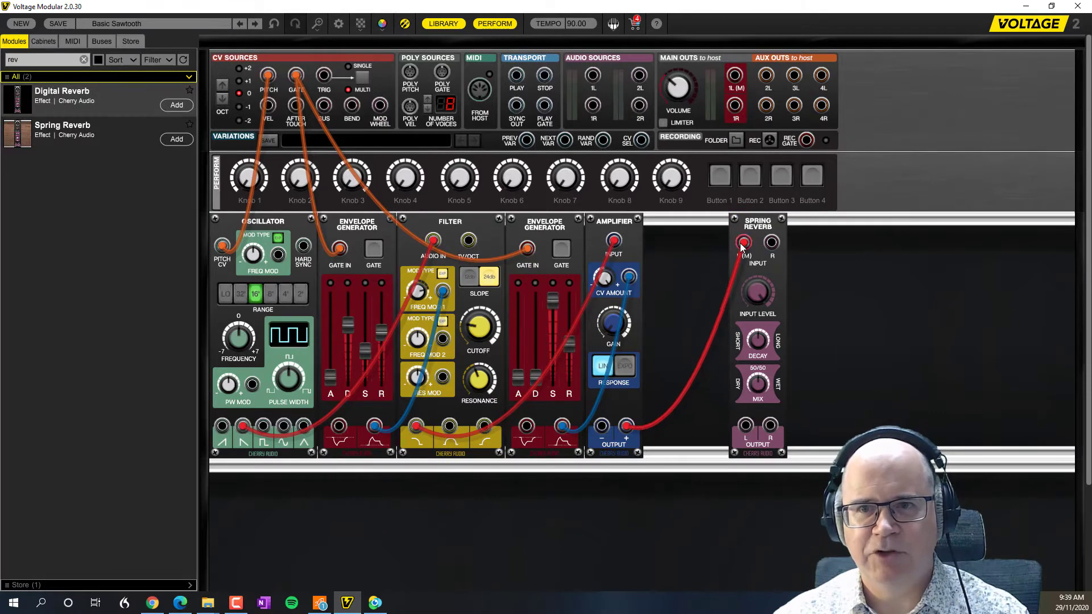
drag(747, 425, 734, 77)
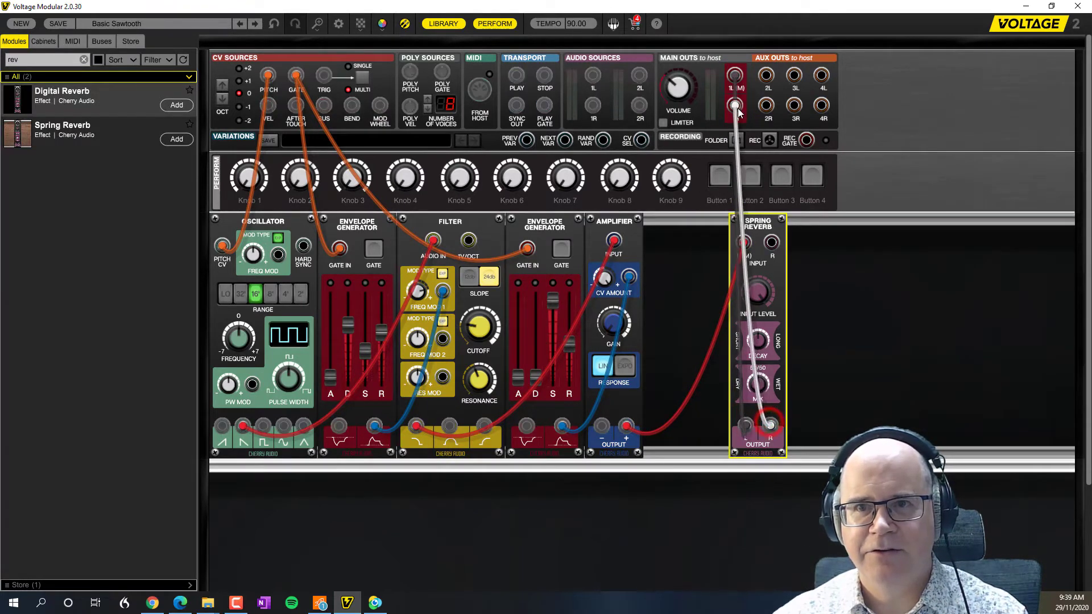
drag(749, 223, 673, 223)
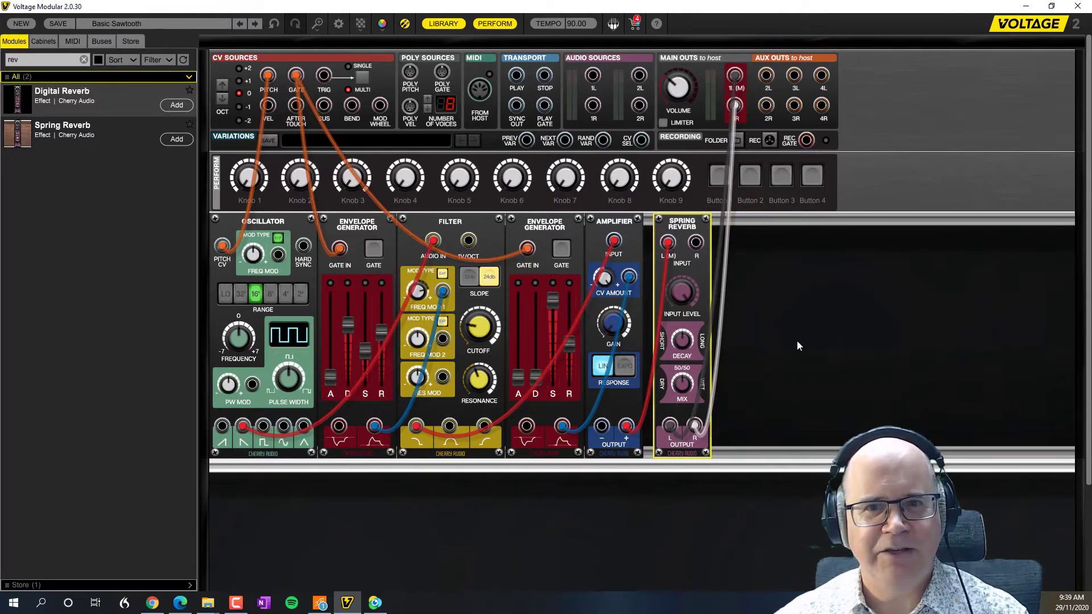
Step: Clear the module search and add the Tristate Synth cabinet preset to the rack below the empty cabinet
click(83, 60)
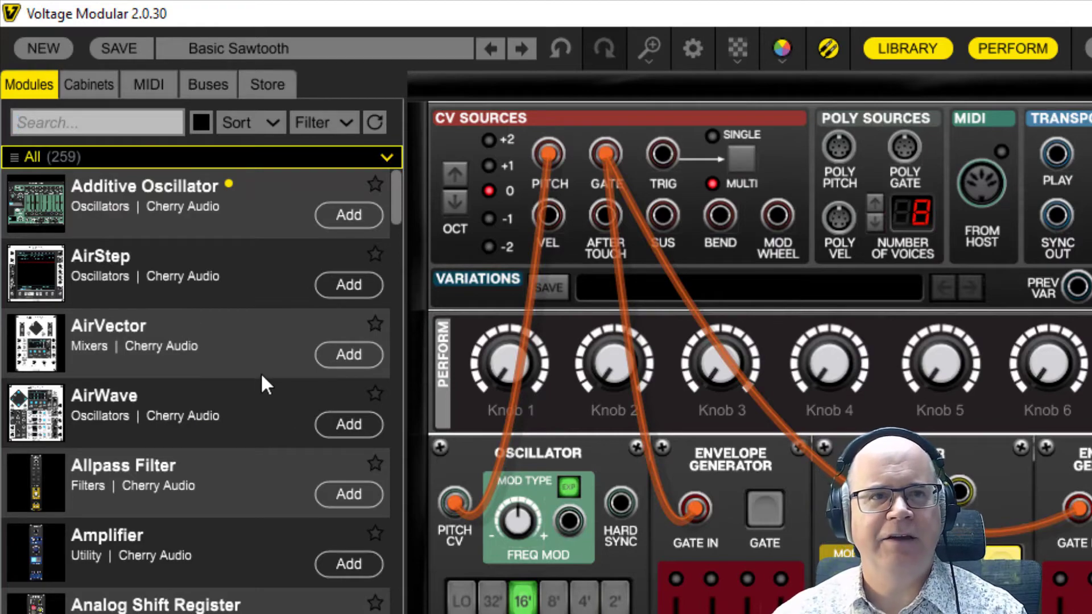
click(76, 93)
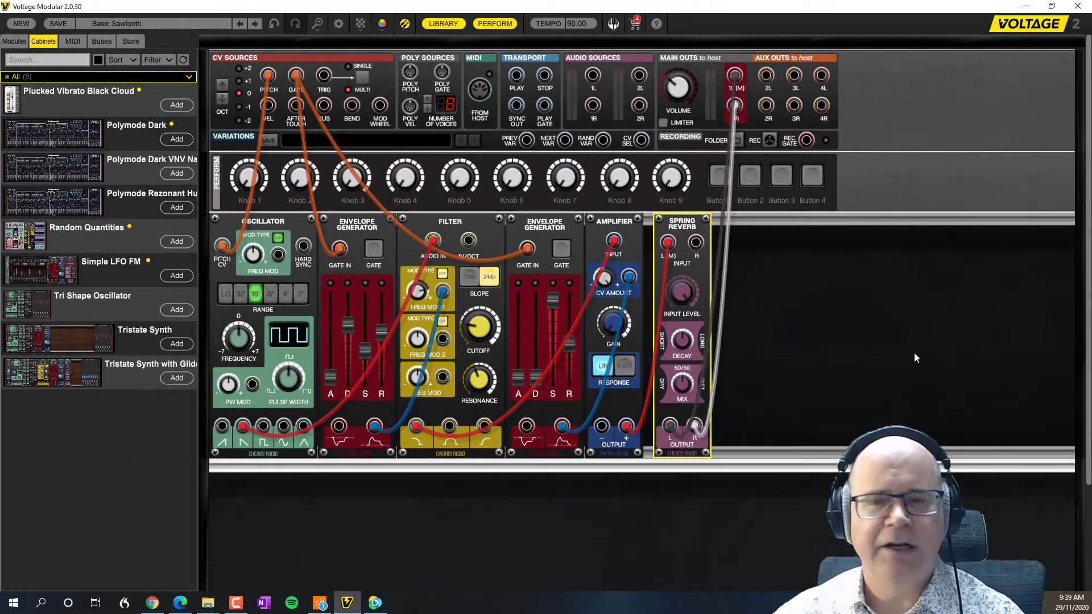
drag(999, 340, 222, 360)
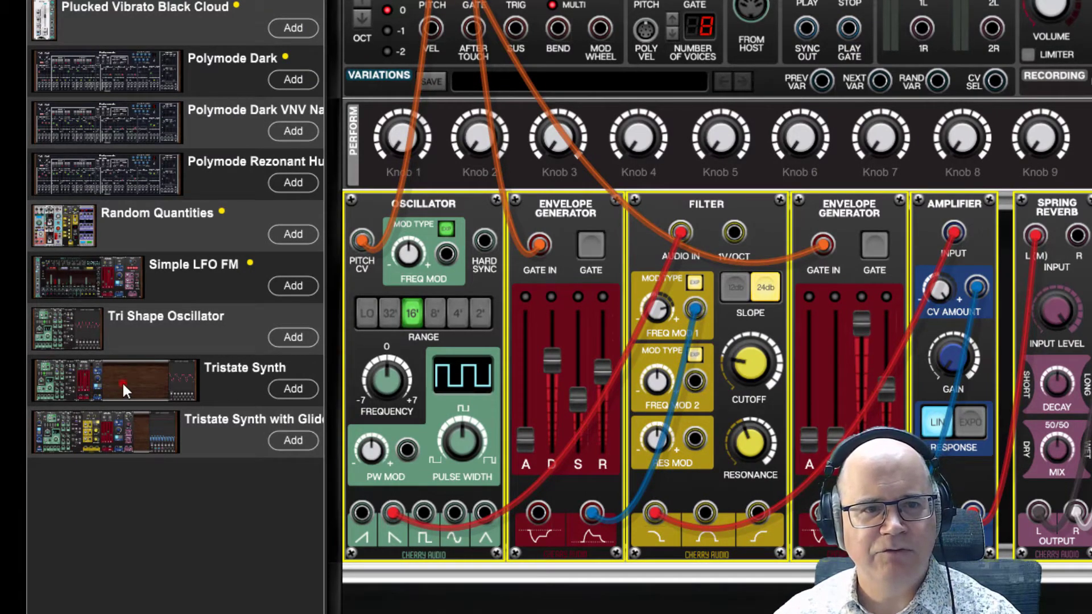
drag(122, 382, 449, 613)
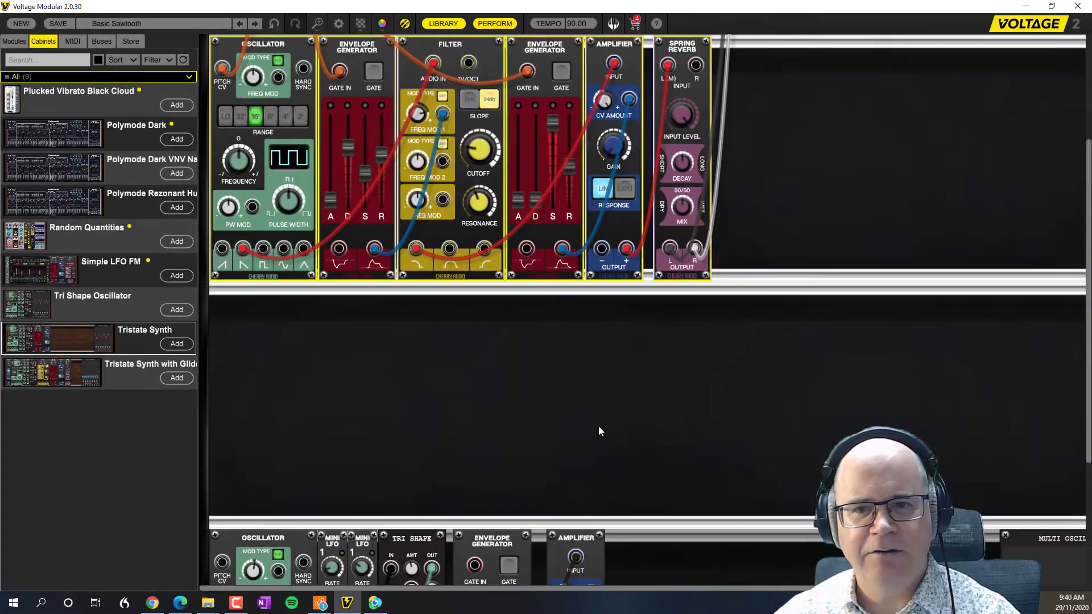
Step: Remove the empty cabinet between the Basic Sawtooth modules and the Tristate Synth cabinet
scroll(600, 426, down, 5)
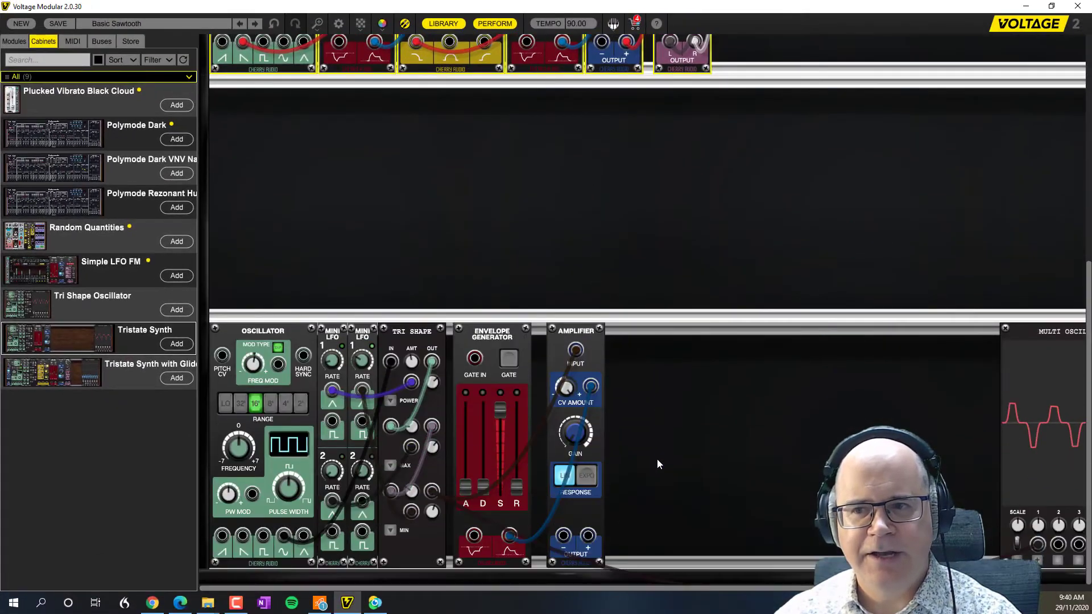
drag(791, 431, 253, 425)
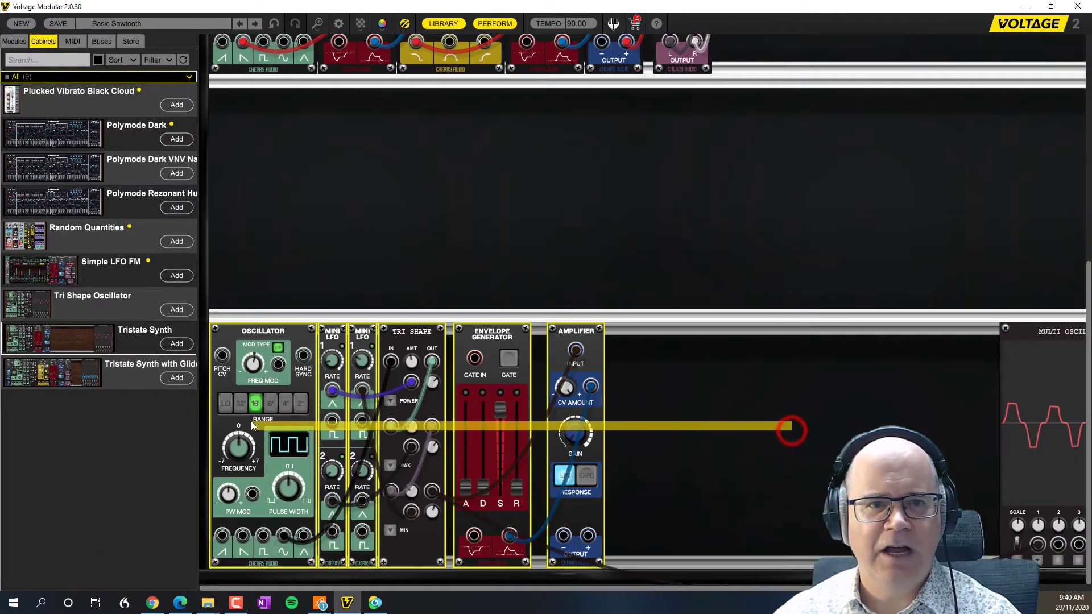
right_click(665, 220)
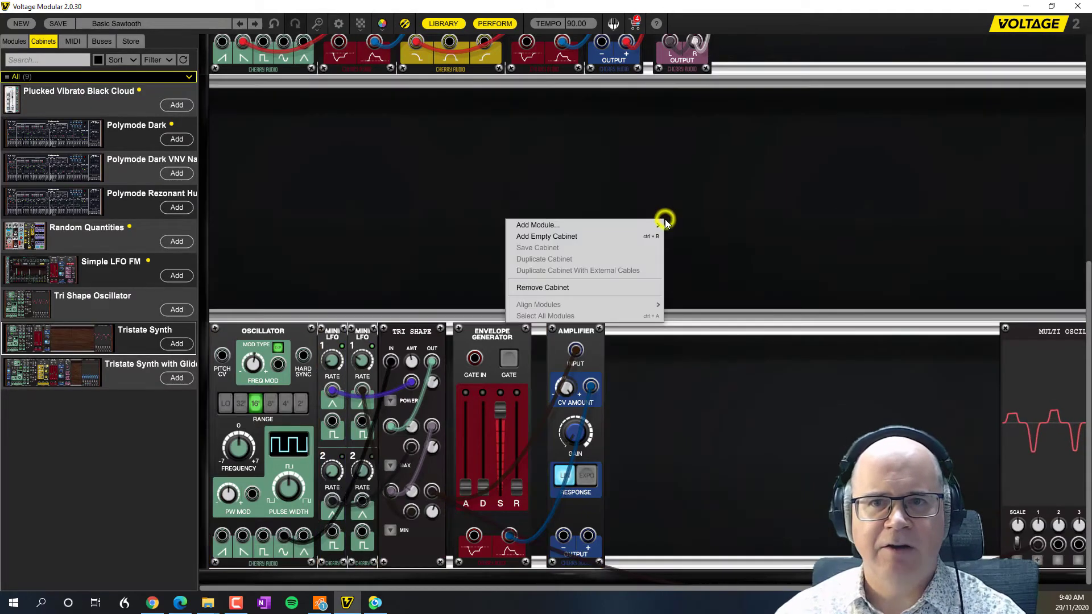
click(572, 287)
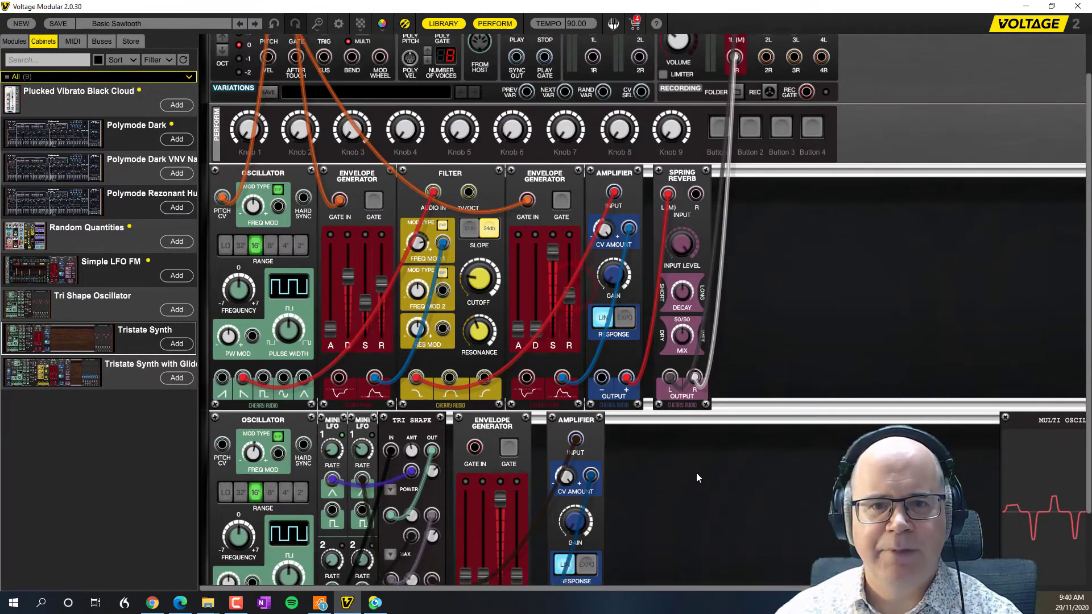
scroll(697, 445, up, 3)
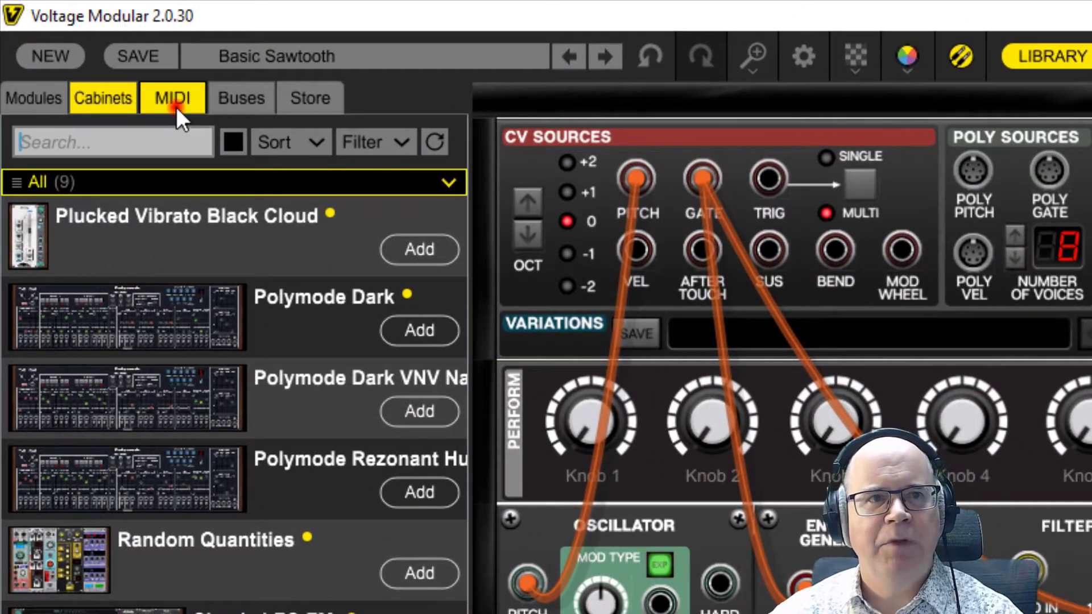
Step: Examine the library's MIDI assignments, bus list and store modules, and return to the module list
click(176, 107)
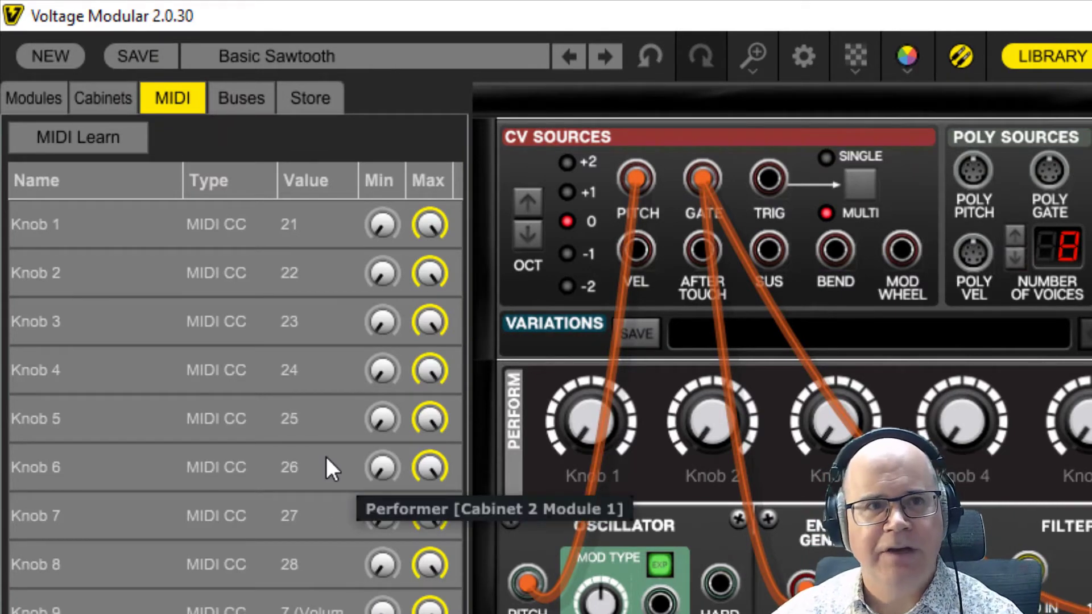
click(243, 93)
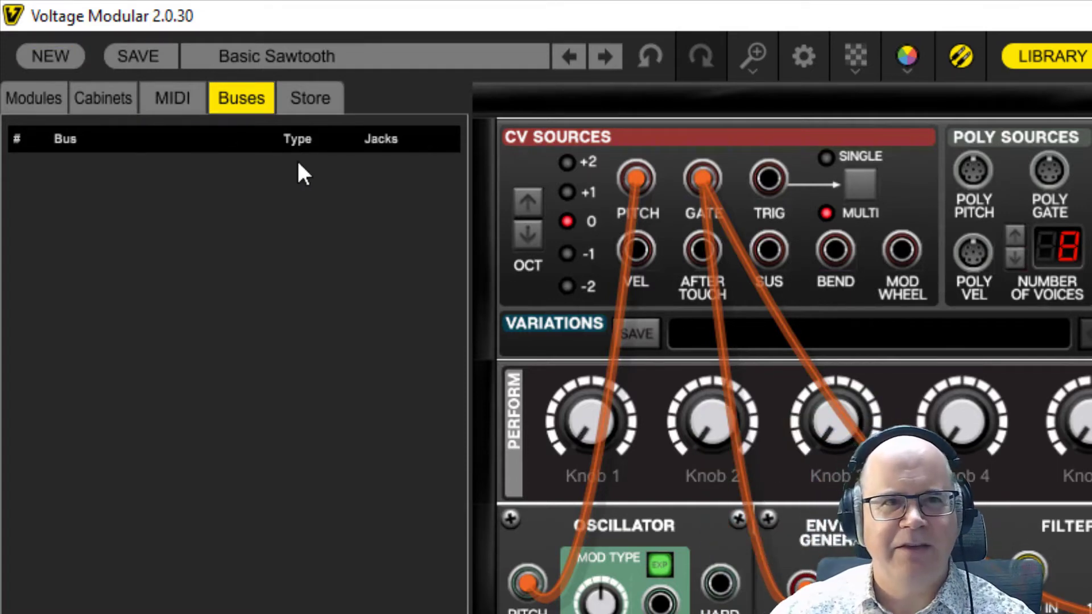
click(306, 100)
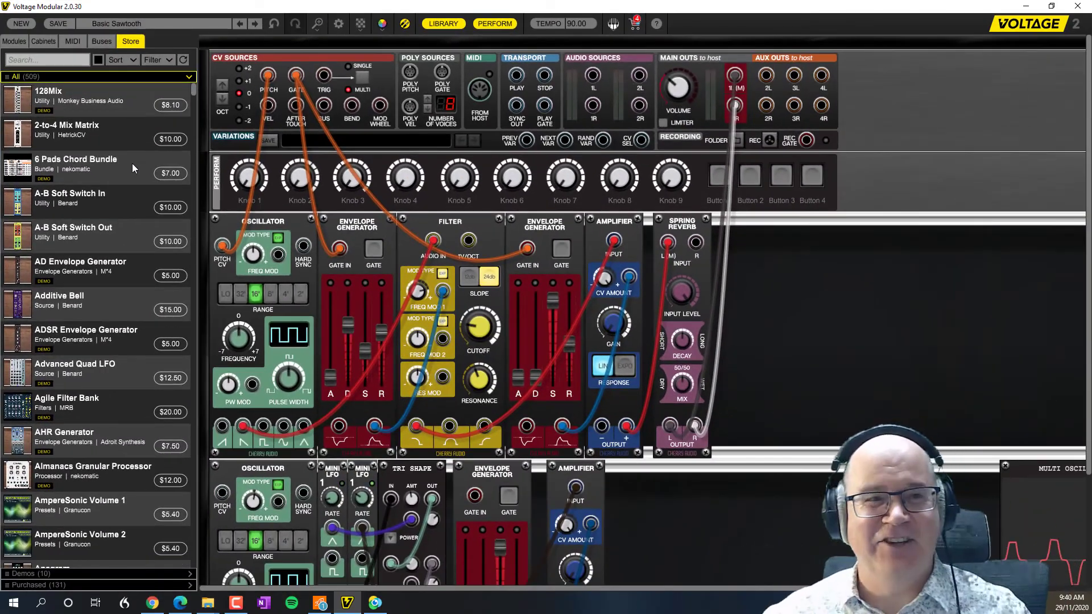
click(14, 42)
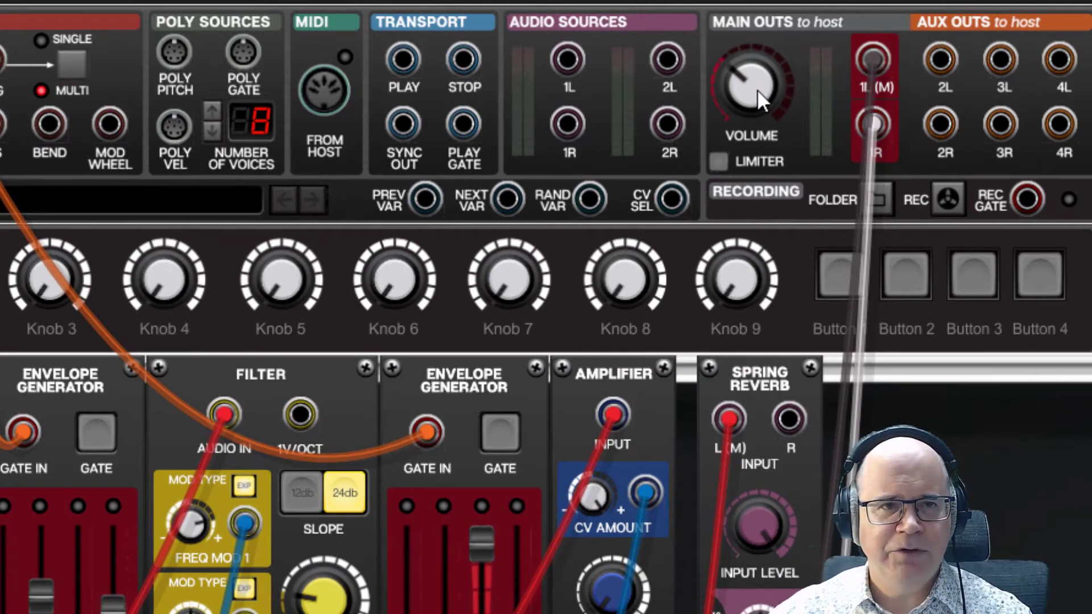
Step: Turn up the Main Outs volume and replace the cable between the Spring Reverb's R output and Main Out 1R
drag(756, 90, 762, 41)
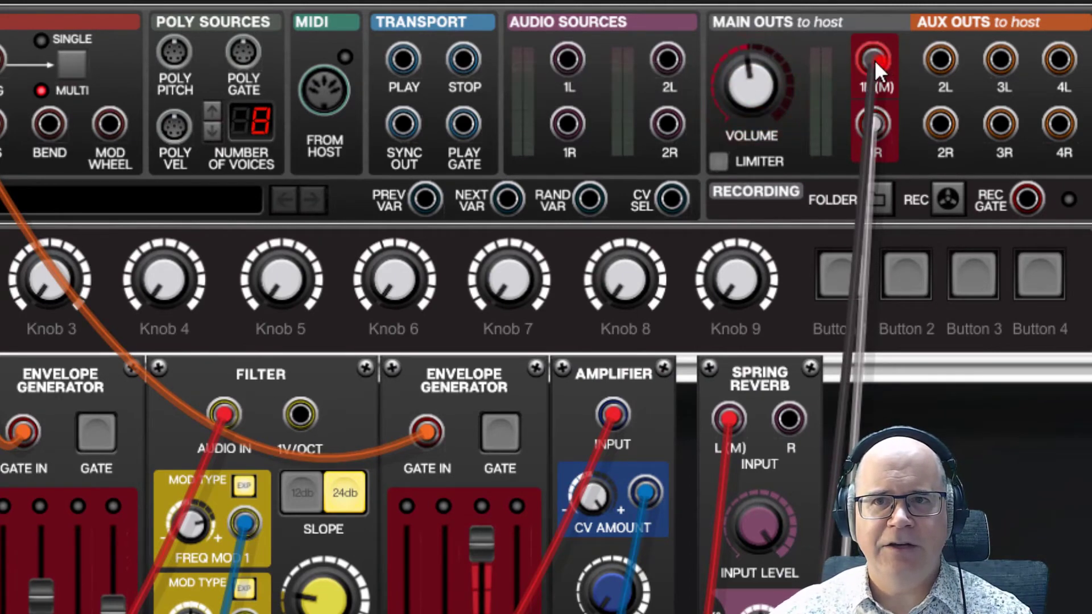
drag(874, 59, 910, 263)
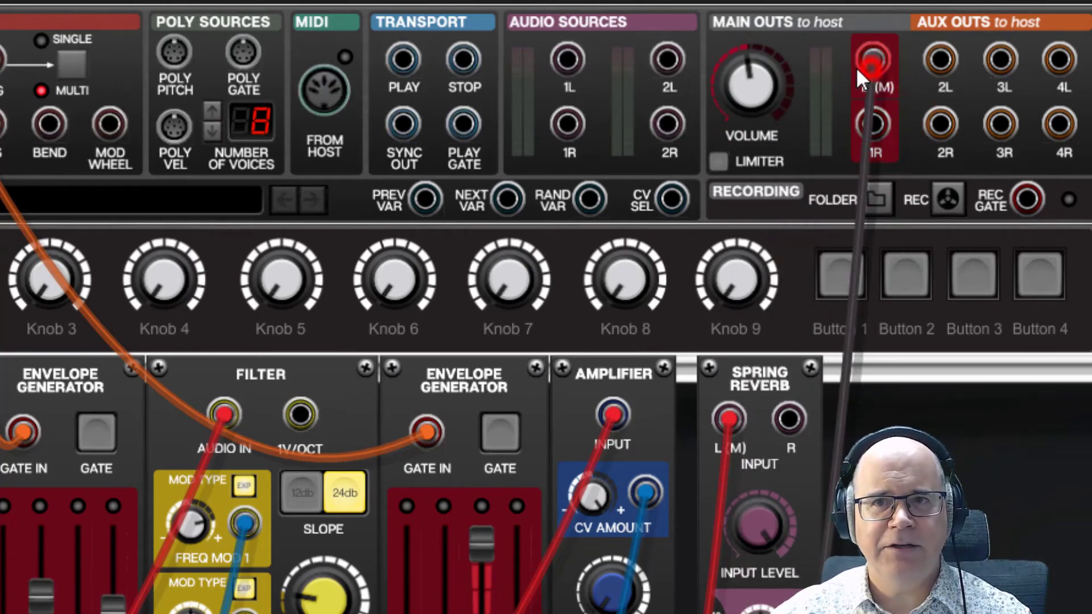
drag(885, 126, 879, 124)
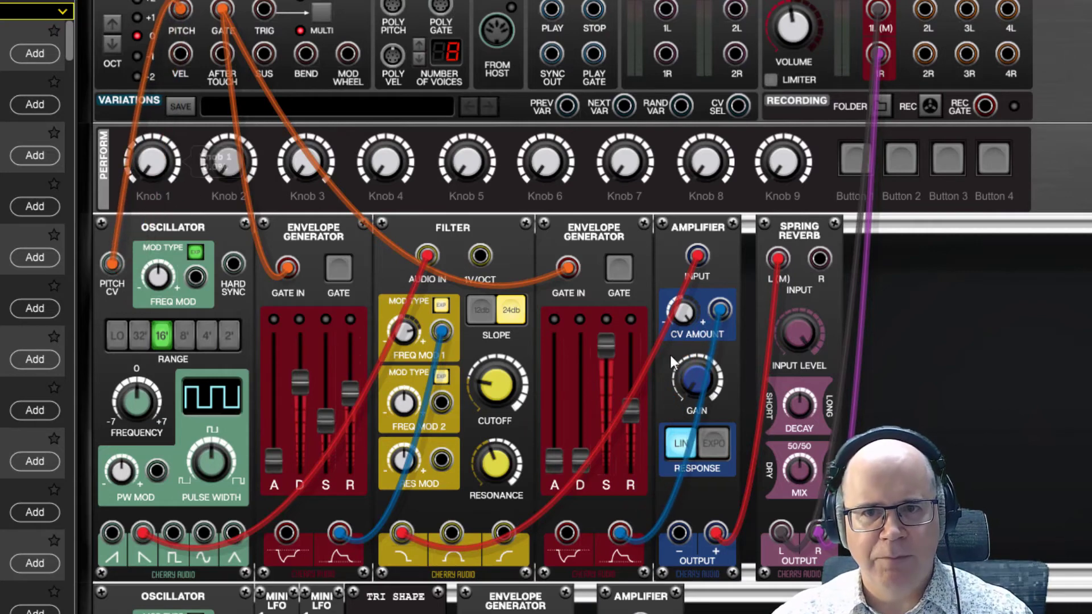
Step: Assign the Spring Reverb's Input Level to Perform Knob 1
right_click(801, 339)
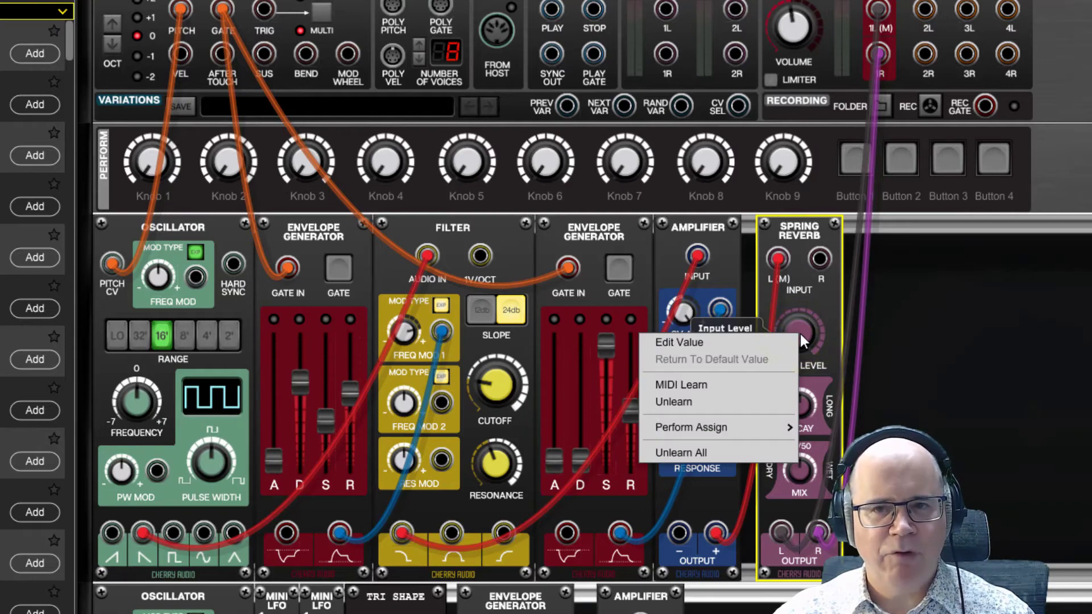
mouse_move(745, 435)
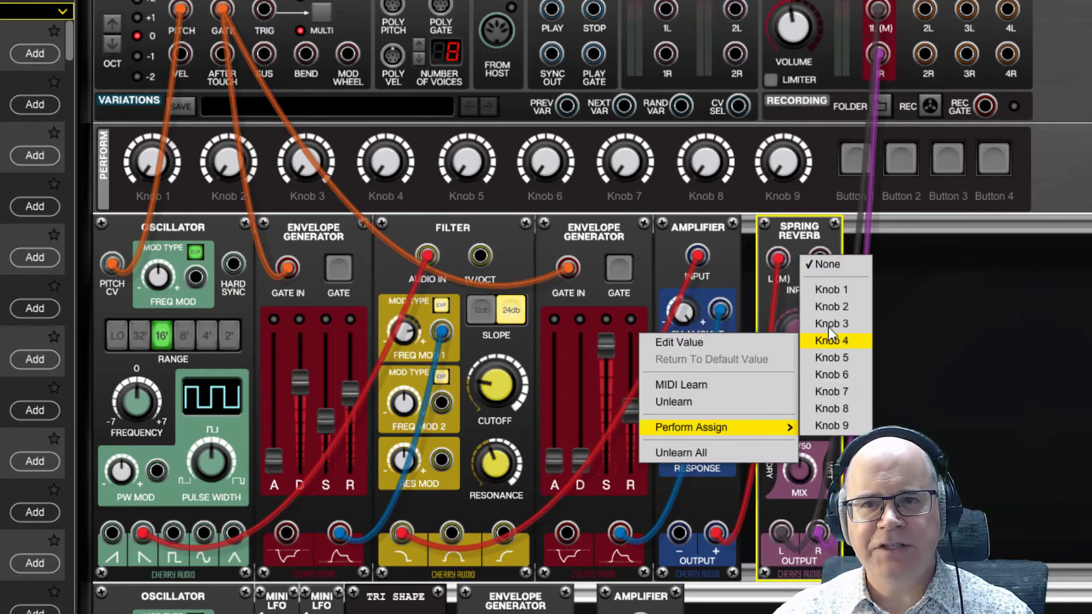
click(832, 295)
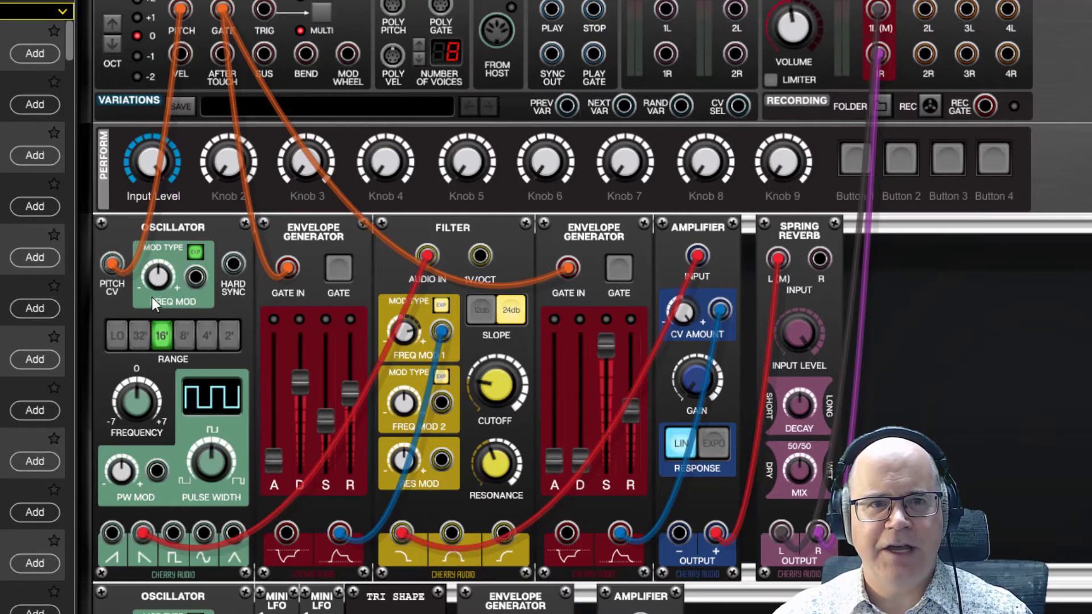
Step: Assign the first Oscillator's Frequency control to Perform Knob 1, alongside the Spring Reverb's Input Level
right_click(136, 404)
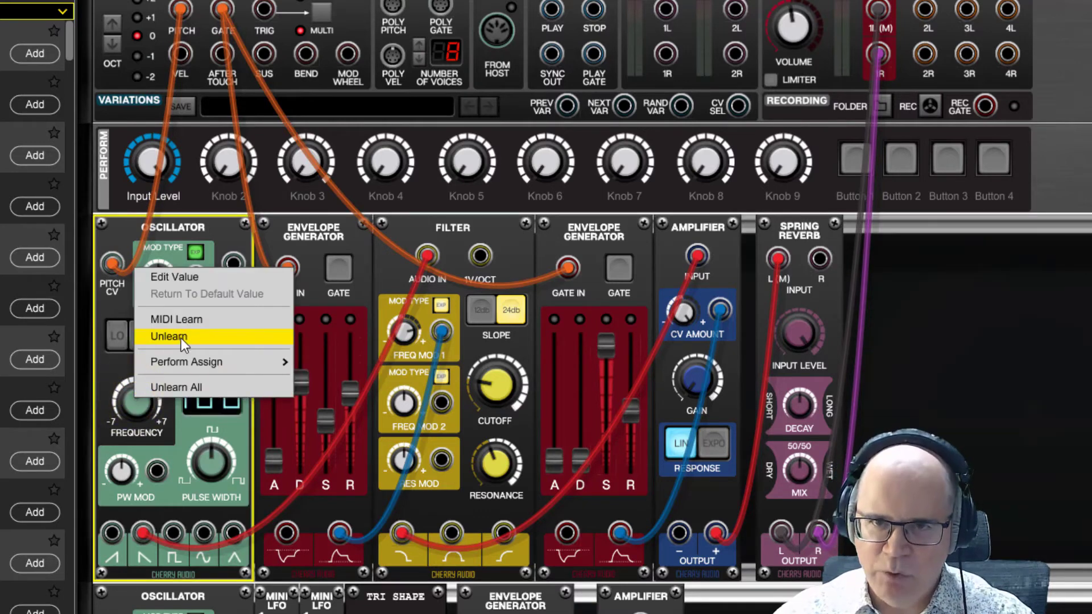
mouse_move(180, 367)
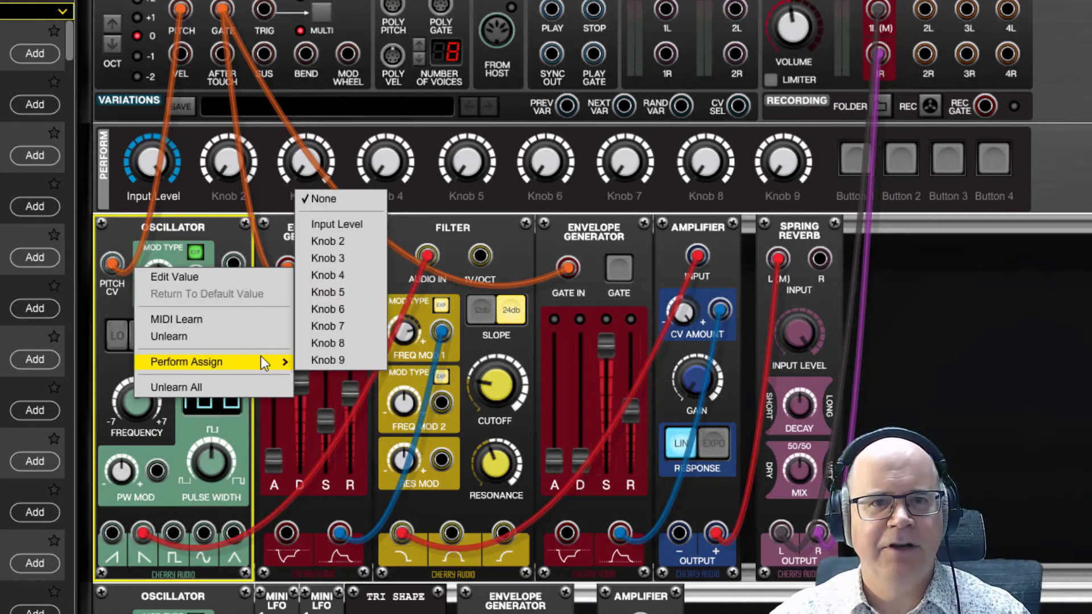
click(336, 224)
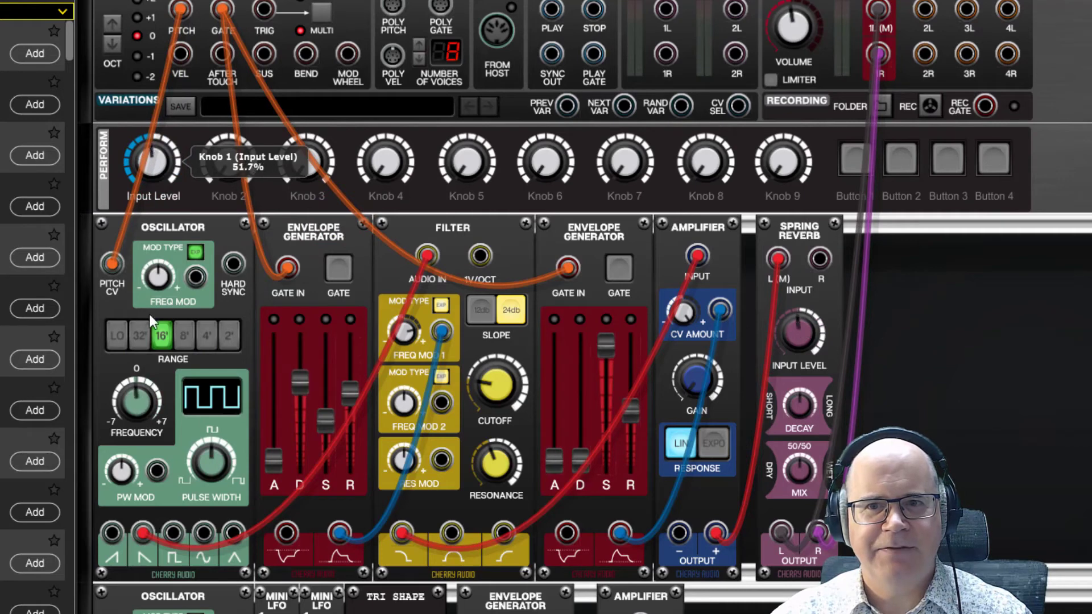
Step: Examine the assignment options of Perform Knob 1 and the Spring Reverb's Decay control, closing them without changing anything
right_click(152, 162)
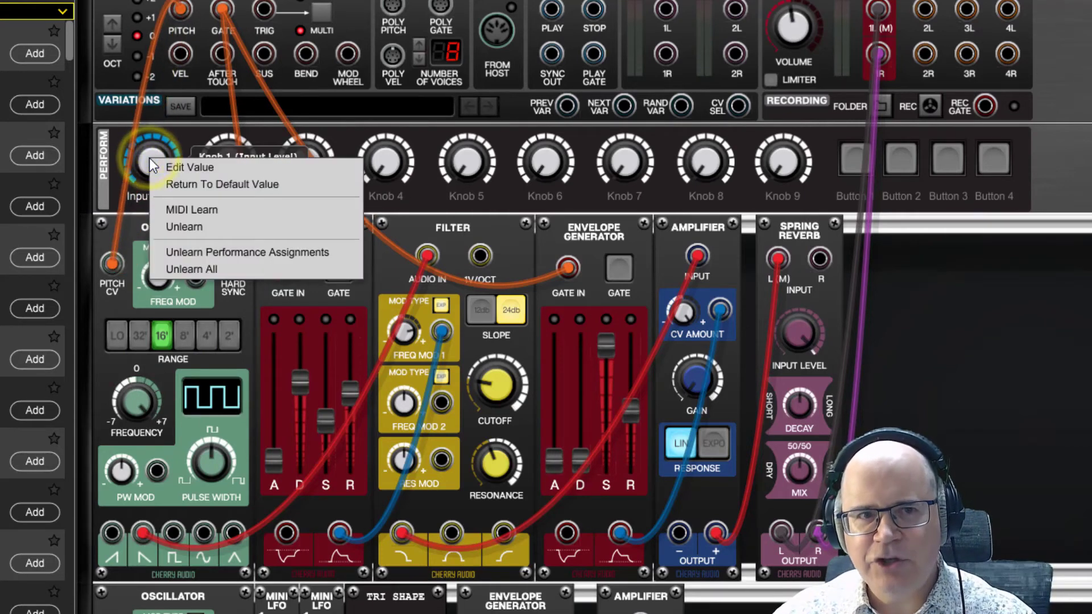
key(Escape)
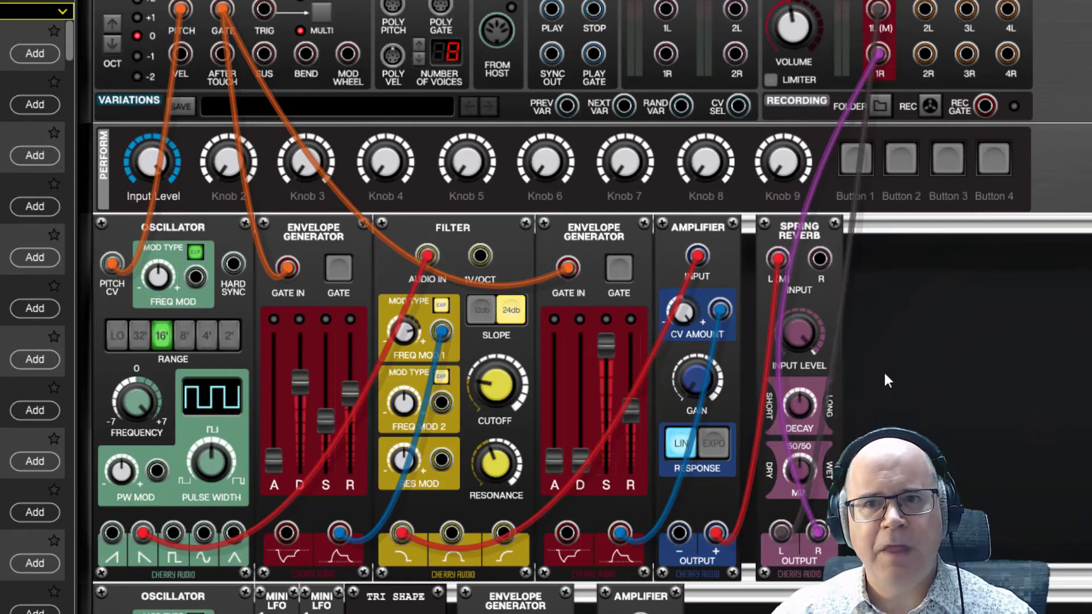
click(852, 171)
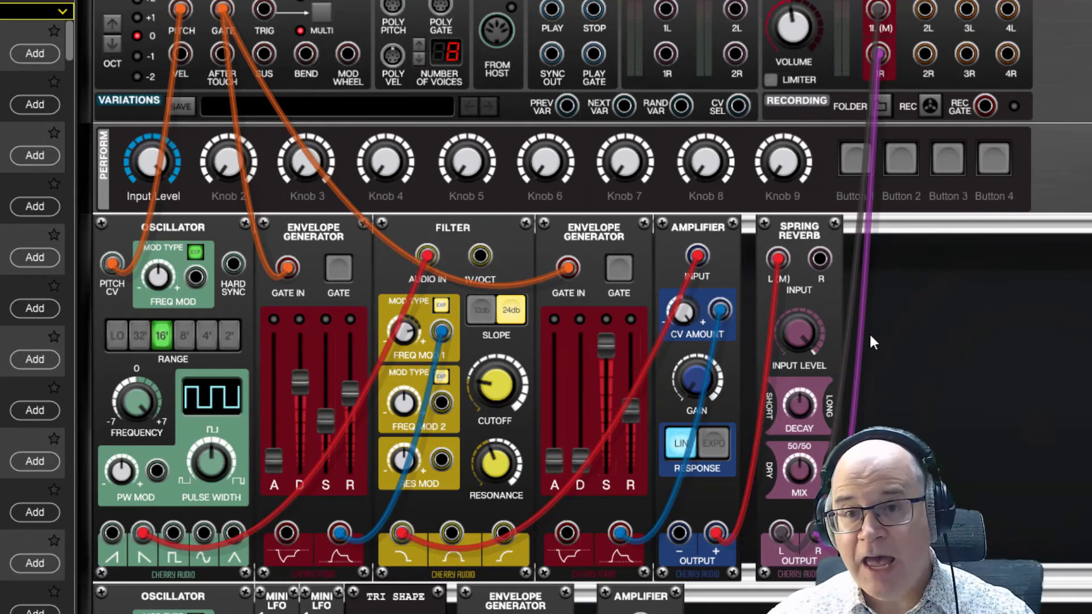
right_click(792, 404)
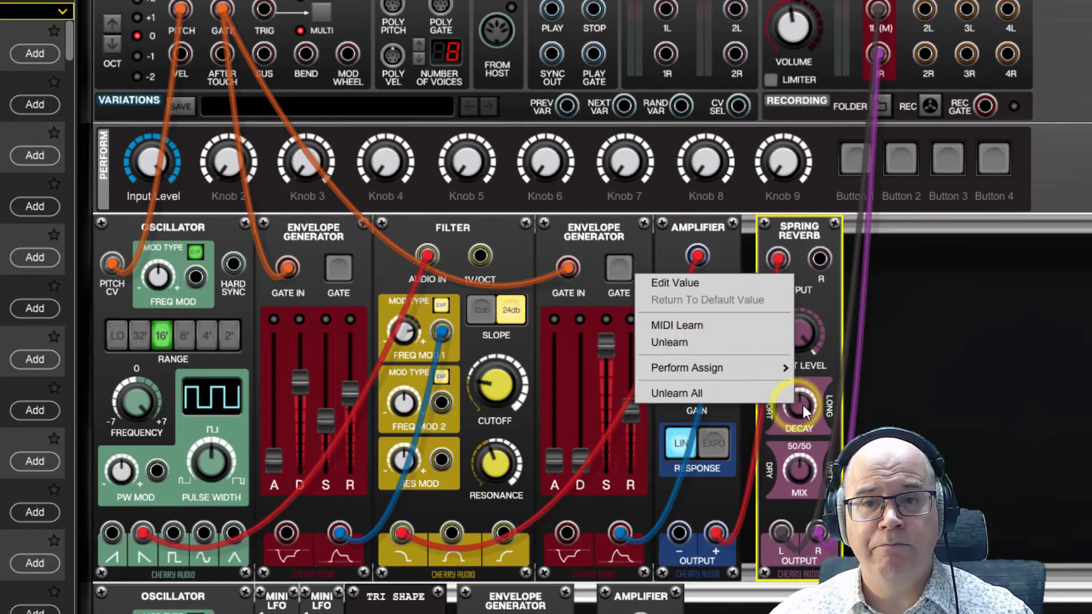
click(829, 315)
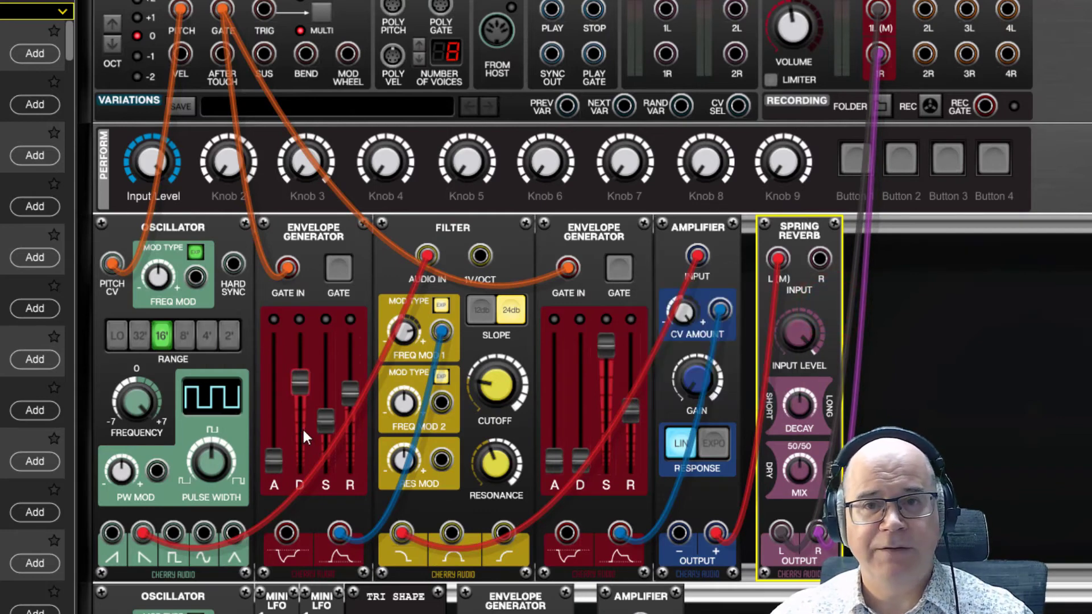
mouse_move(302, 427)
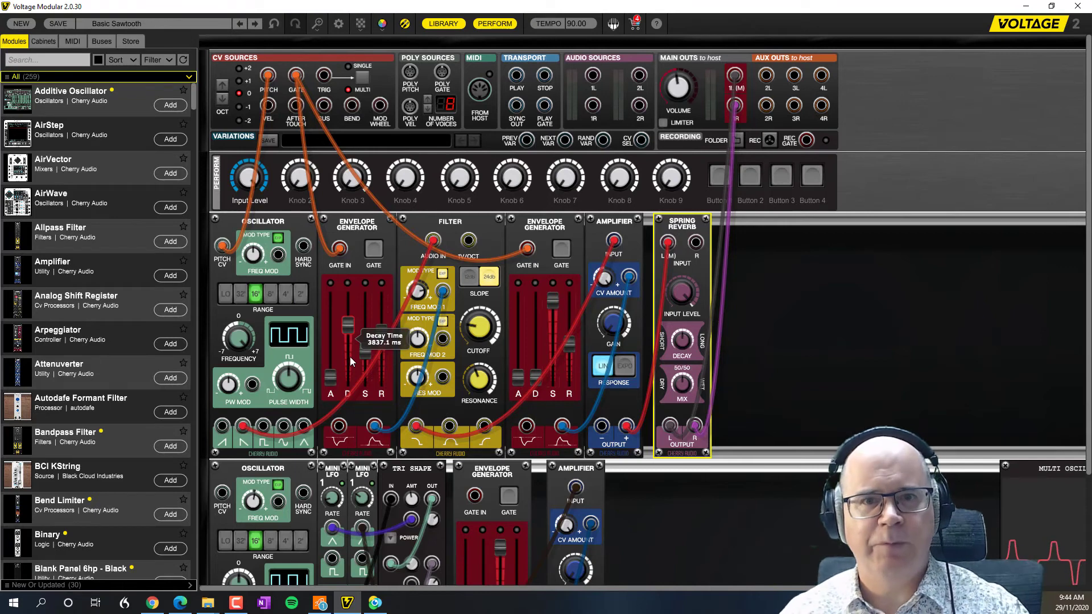
Step: Select all modules in the upper cabinet and shift them slightly to the right as a group
click(870, 384)
drag(945, 358, 318, 347)
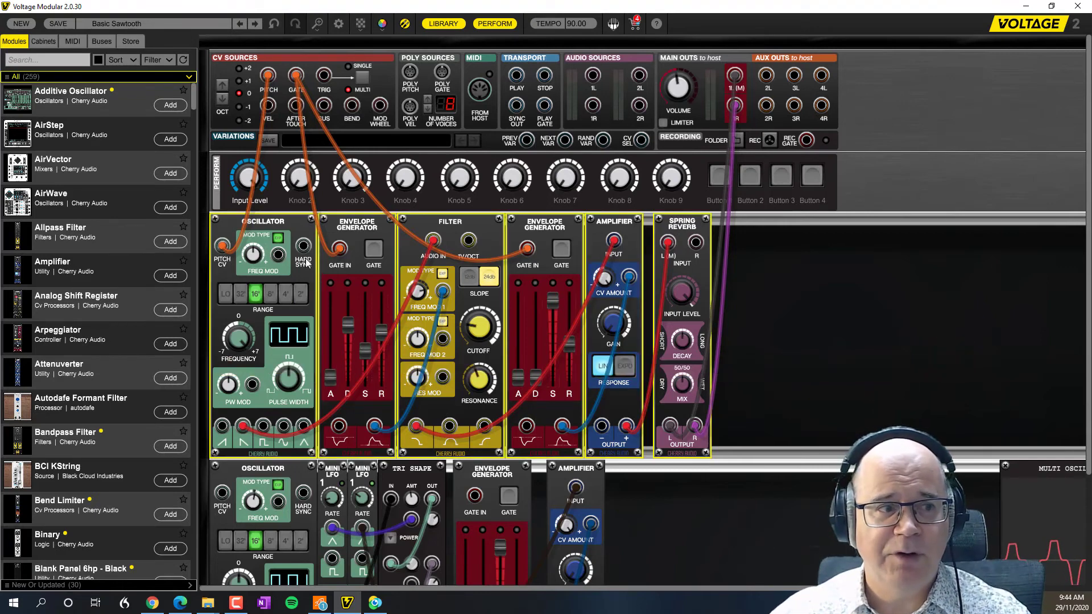
mouse_move(278, 220)
mouse_down()
mouse_move(304, 221)
mouse_move(273, 219)
mouse_up()
scroll(722, 279, down, 2)
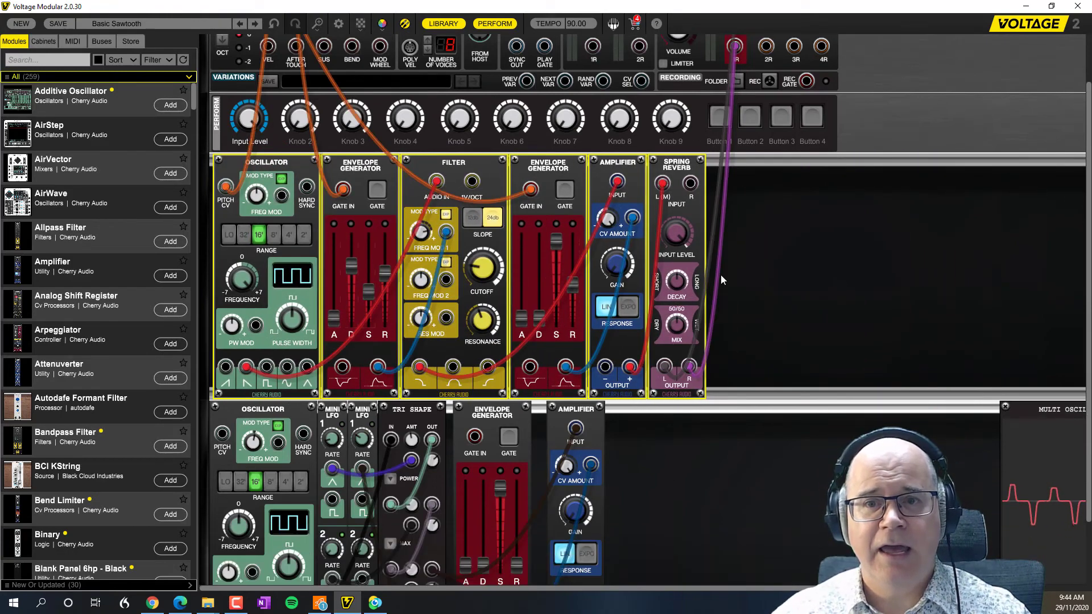
Step: Spread the upper cabinet's Spring Reverb, Amplifier and second Envelope Generator apart to the right, leaving gaps between them
click(882, 296)
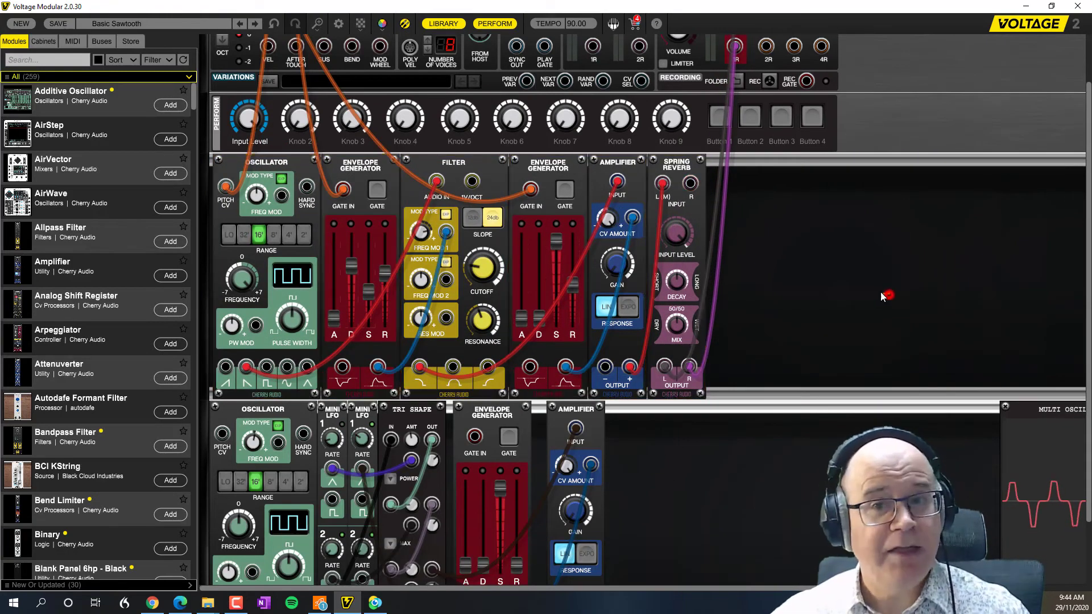
drag(682, 166, 942, 163)
drag(618, 165, 740, 164)
drag(550, 165, 608, 165)
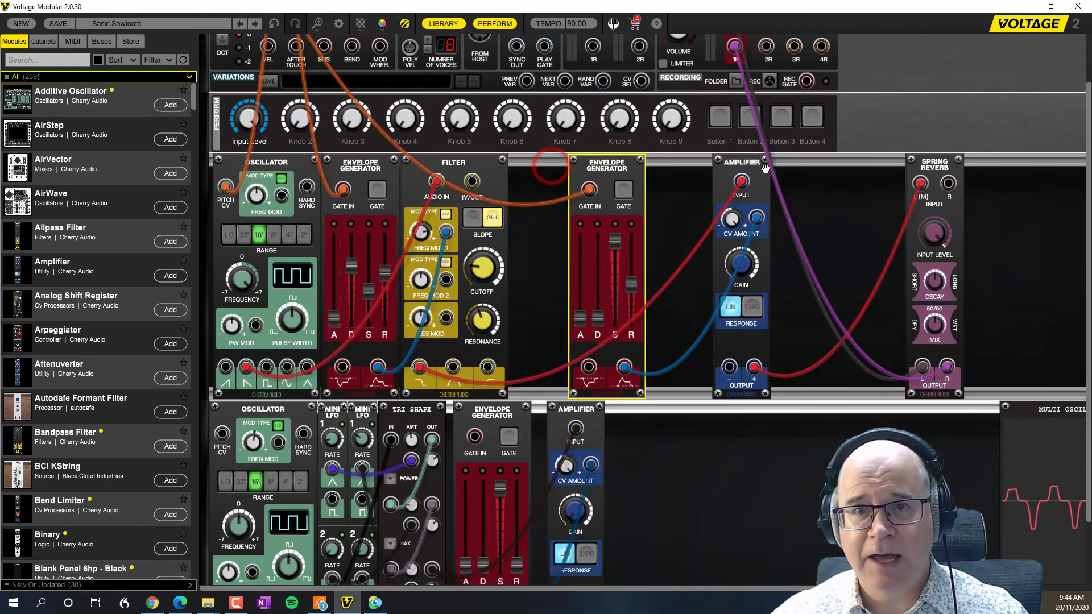
Step: Move the Amplifier into the lower cabinet and back to the upper one, and bring the Spring Reverb closer to it
drag(740, 167, 752, 392)
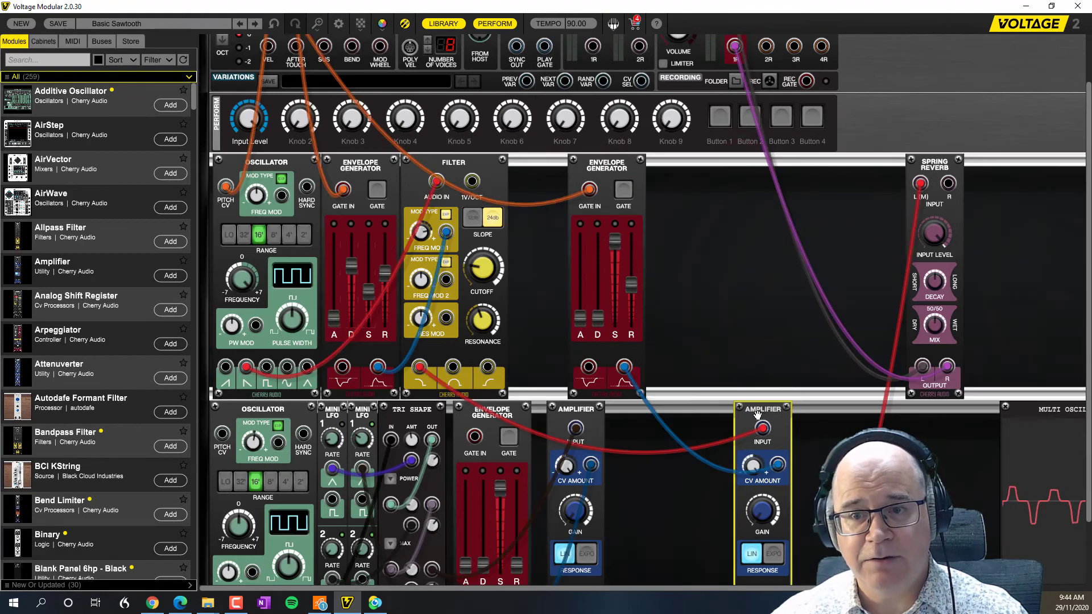
drag(755, 424, 697, 176)
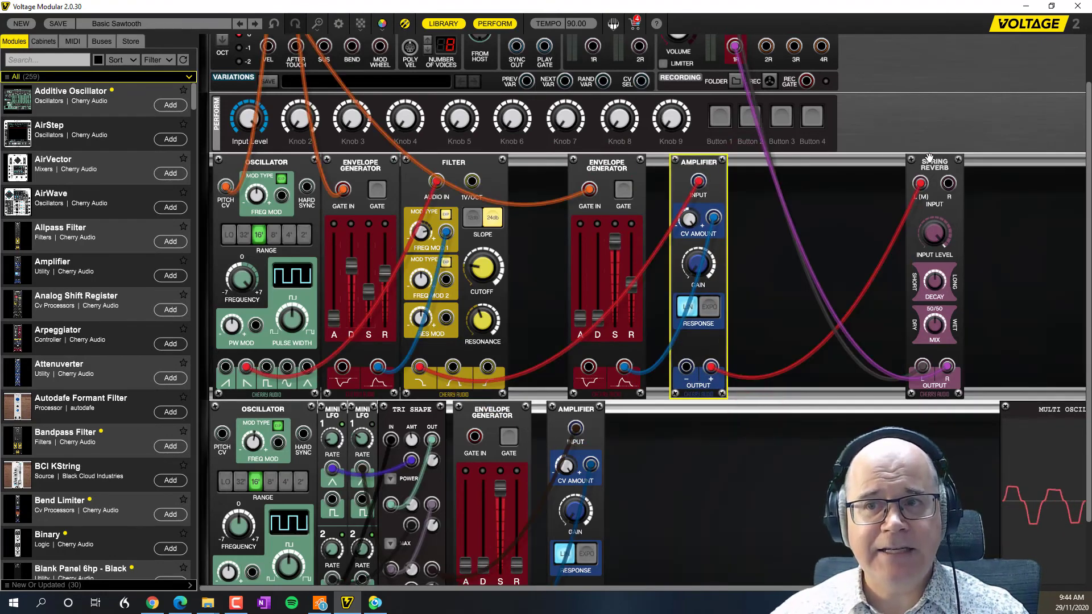
drag(933, 164, 781, 164)
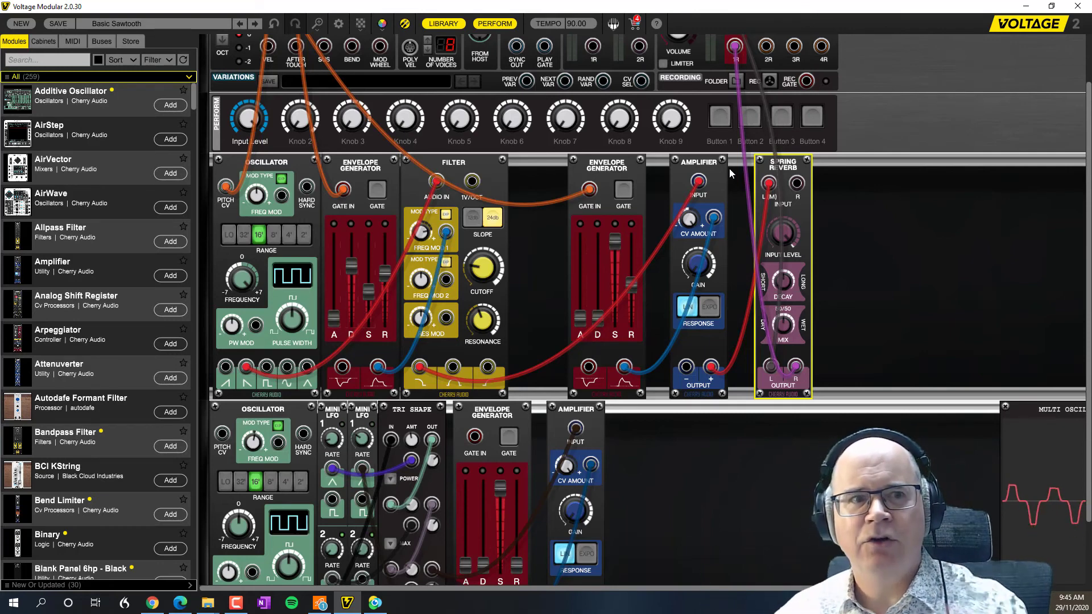
Step: Select all modules in the upper cabinet, and move only the Spring Reverb slightly to the right
scroll(694, 423, down, 1)
scroll(695, 423, up, 2)
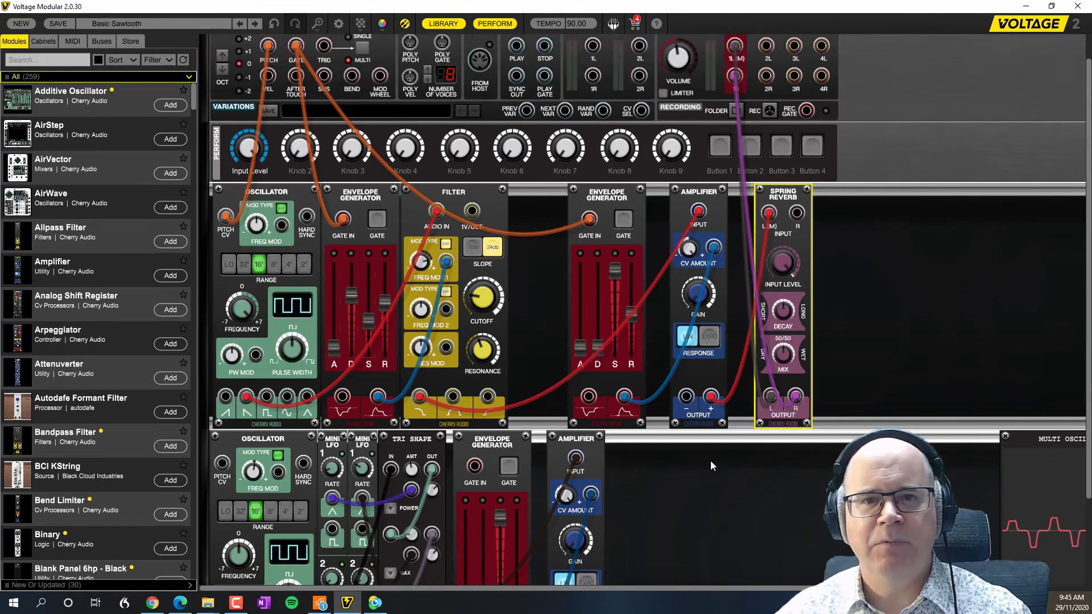
drag(927, 348, 219, 364)
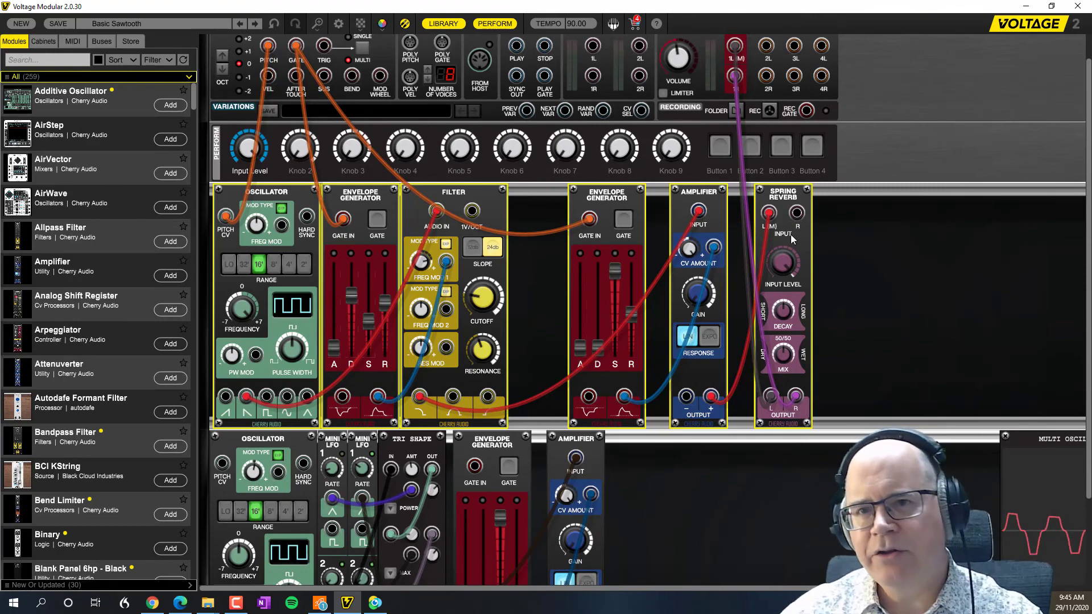
click(784, 192)
mouse_move(784, 192)
mouse_down()
mouse_move(329, 206)
mouse_move(798, 192)
mouse_up()
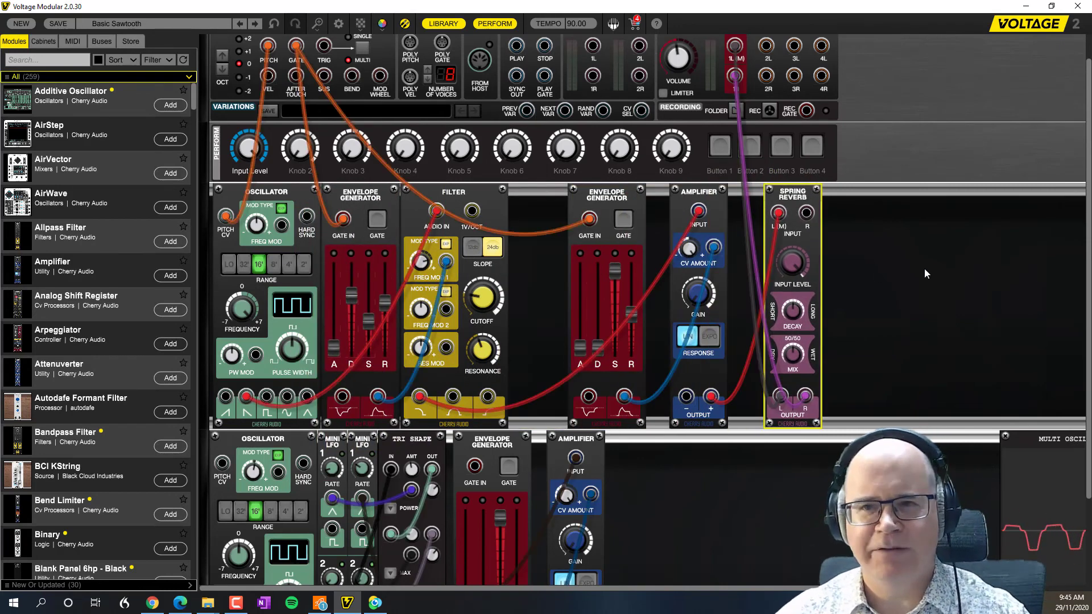
Step: Close the gaps between the upper cabinet's modules with Auto Align Left
right_click(924, 268)
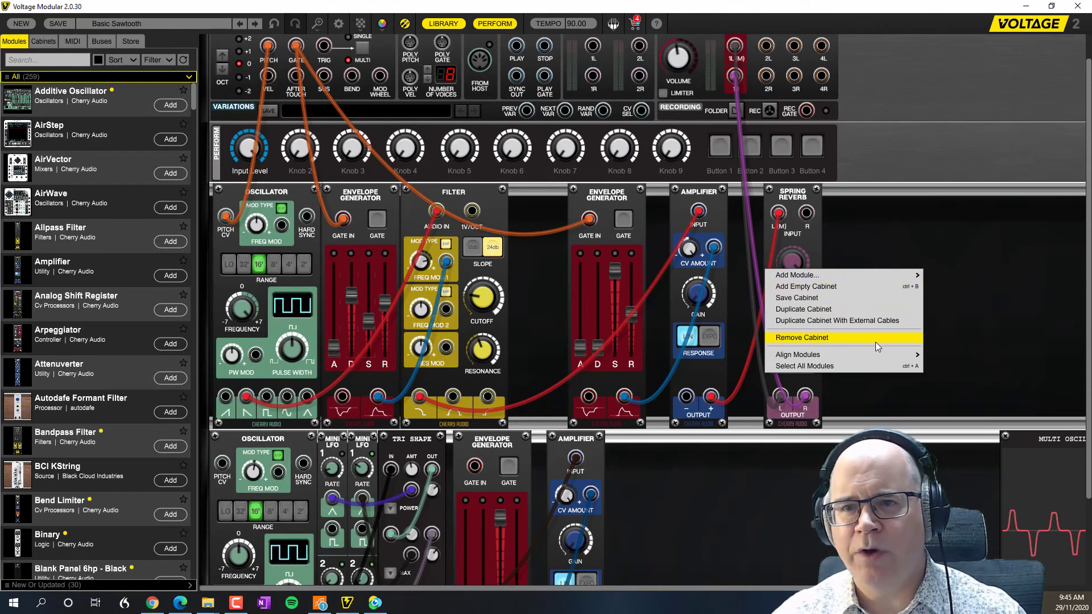
mouse_move(871, 353)
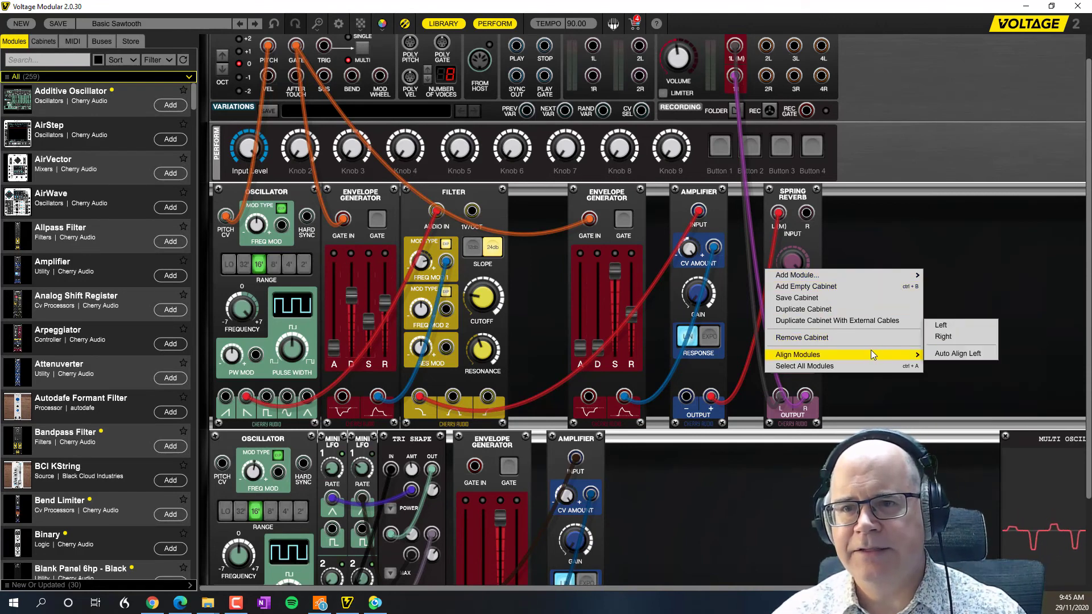
click(956, 354)
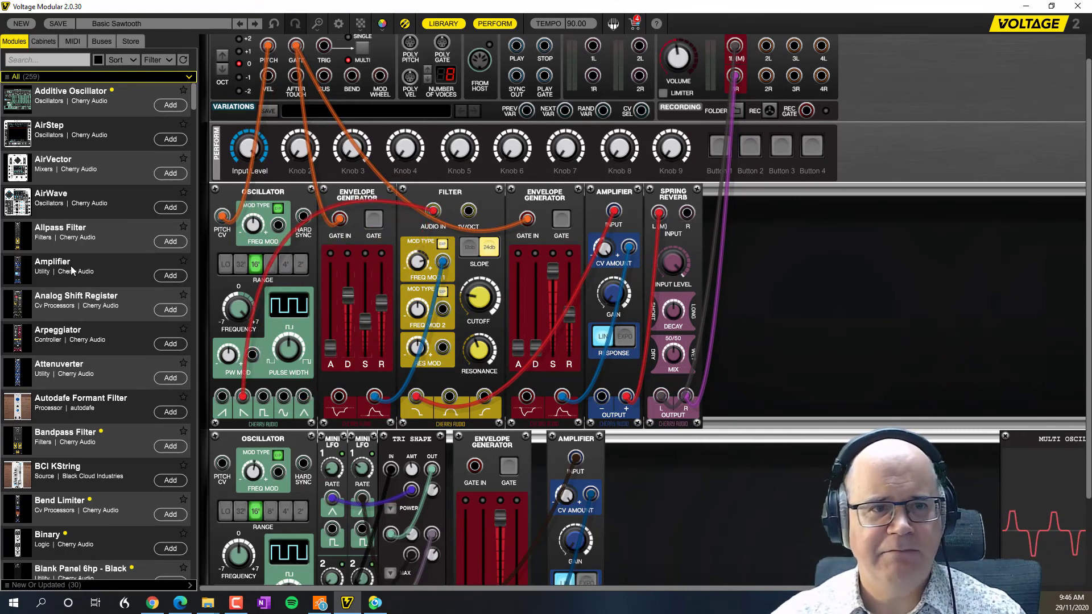
Step: Add an Arpeggiator from the library beside the Spring Reverb in the upper cabinet, and delete it again
drag(66, 333, 1002, 183)
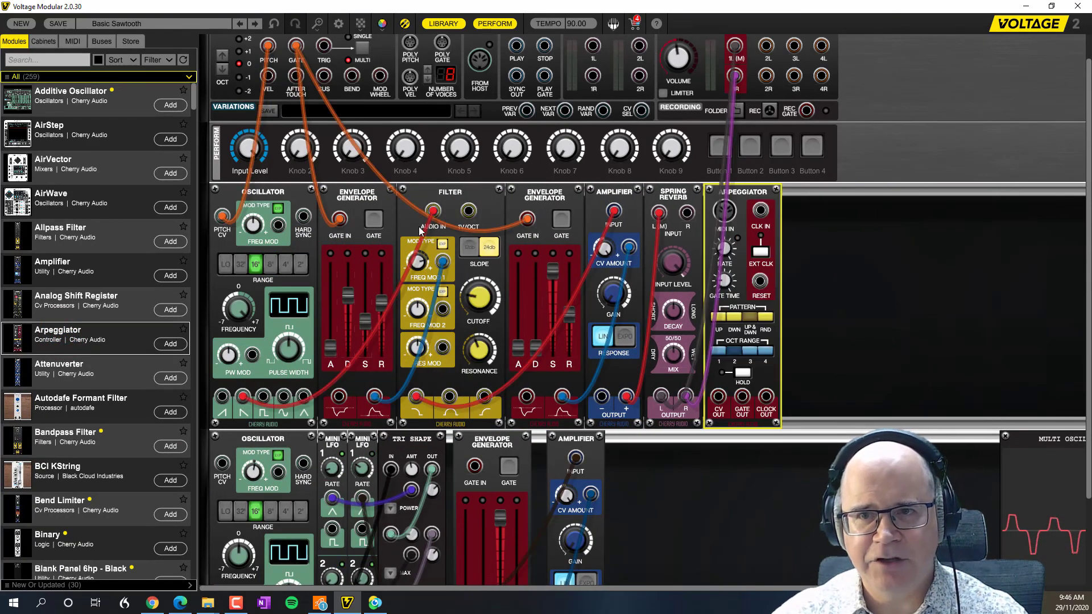
key(Delete)
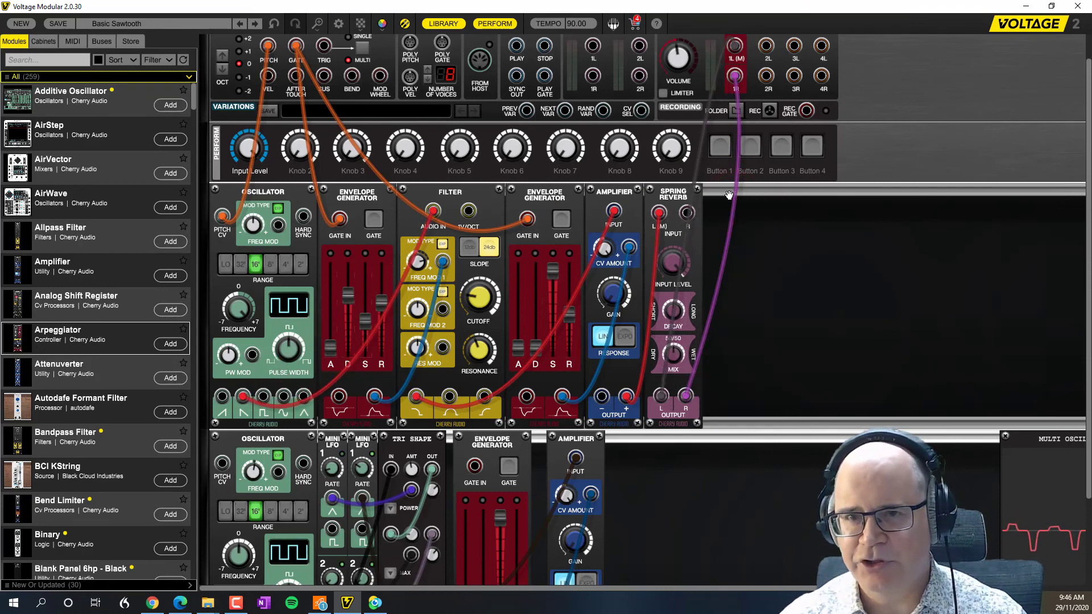
scroll(745, 336, down, 3)
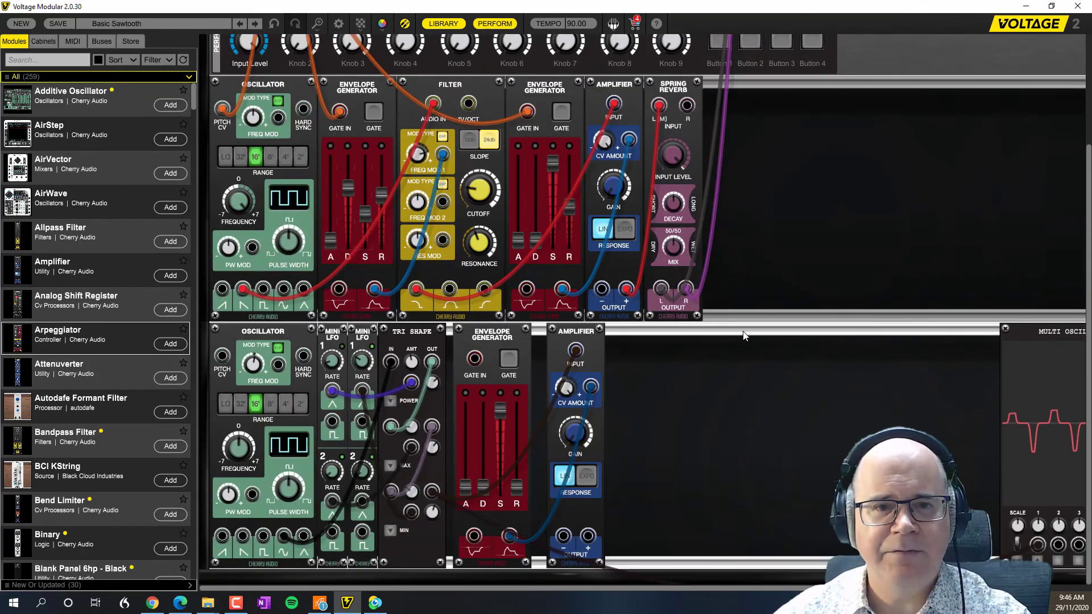
scroll(795, 323, up, 2)
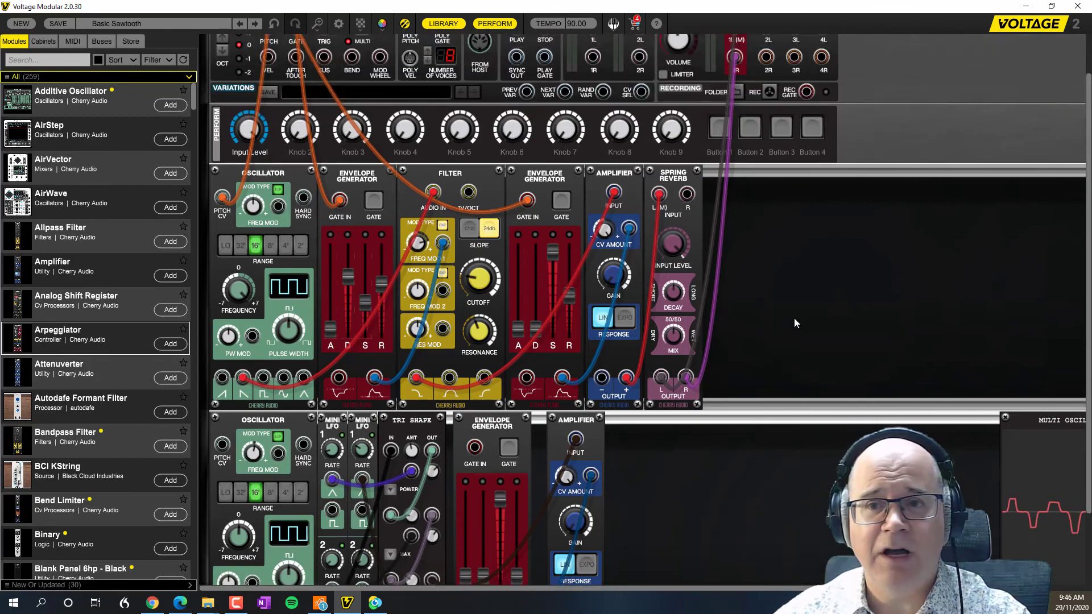
scroll(795, 323, up, 1)
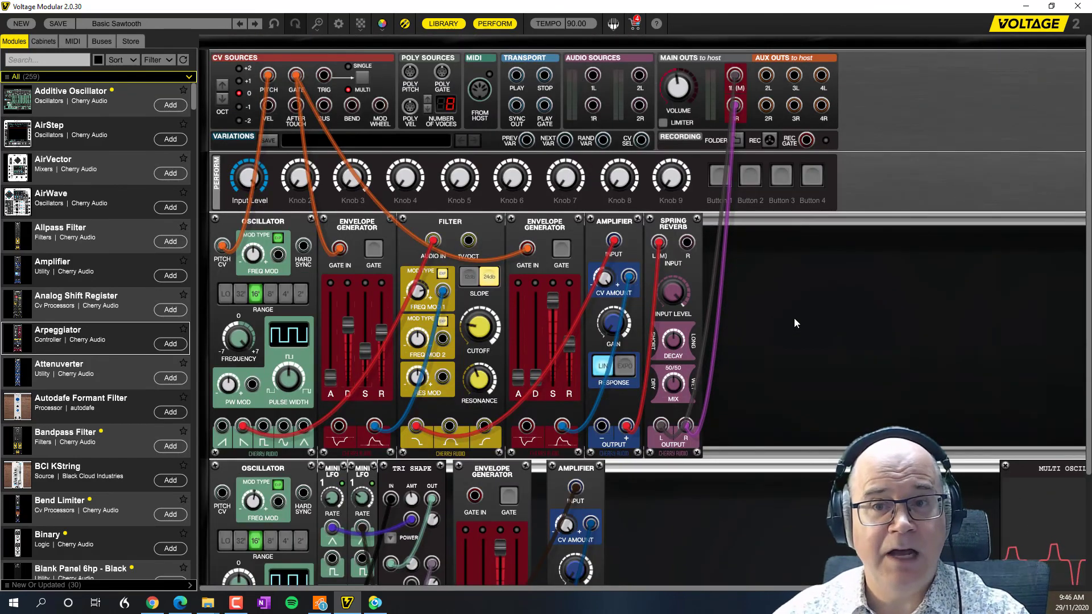
scroll(795, 324, down, 3)
scroll(795, 323, up, 2)
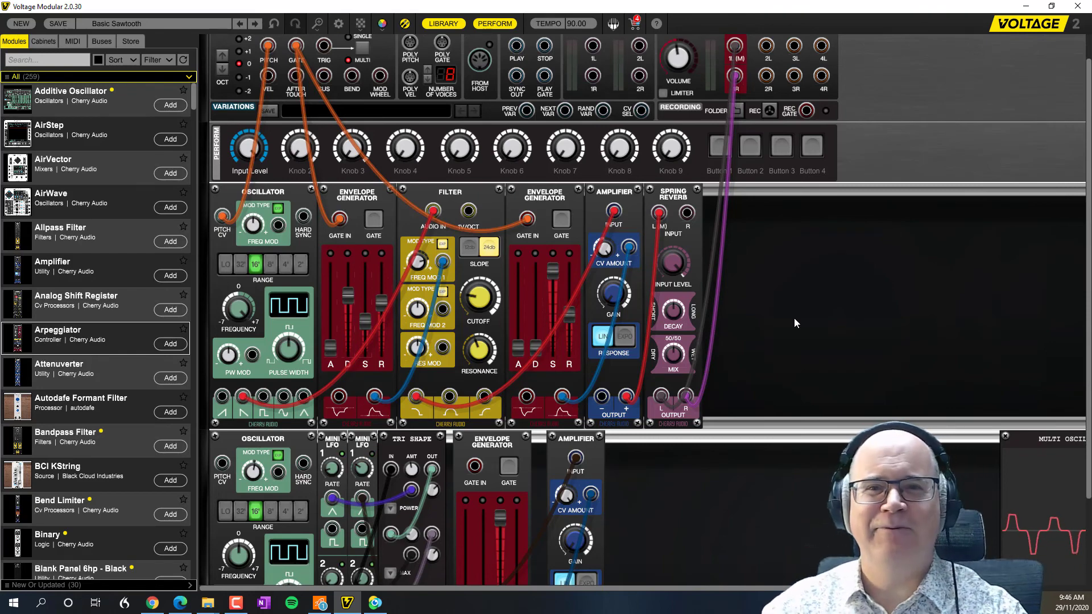
scroll(794, 323, down, 3)
scroll(785, 341, up, 3)
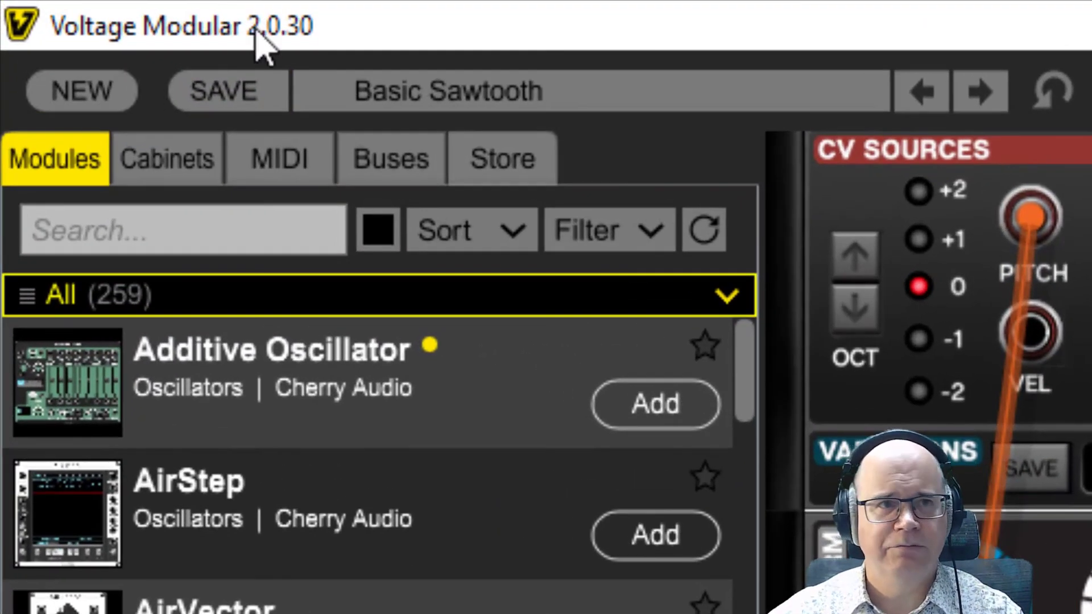
Step: Examine the collection, category, name, keywords and type settings for saving the preset, and cancel without saving
click(95, 35)
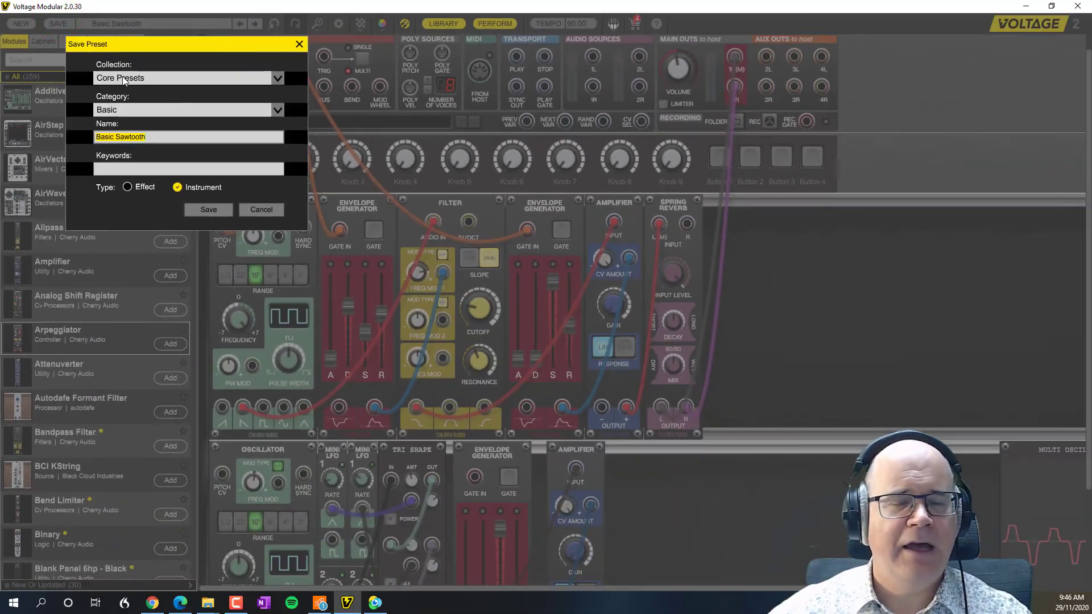
drag(141, 50, 587, 62)
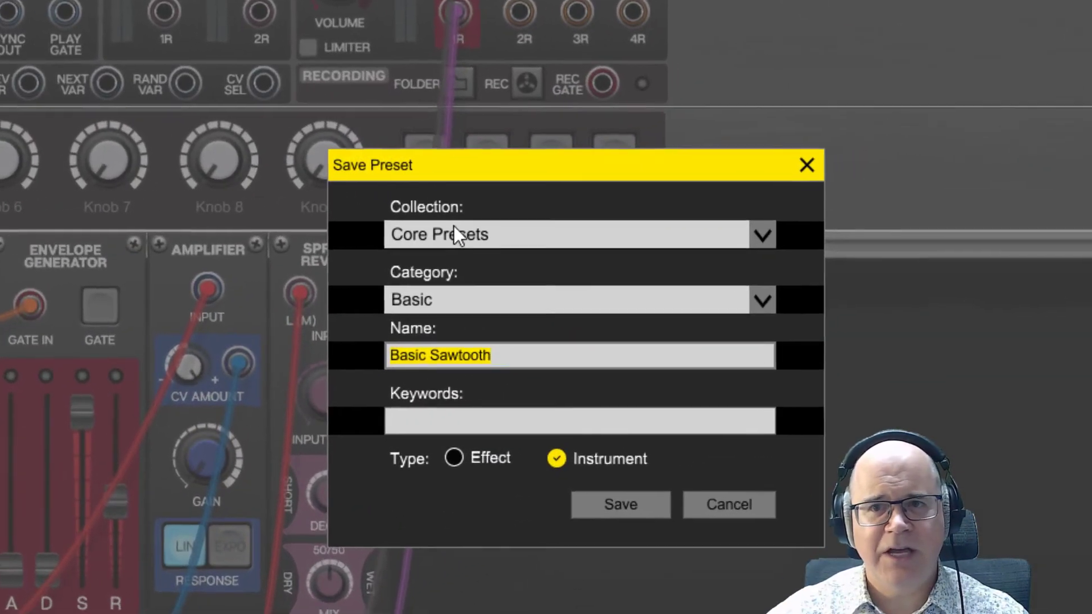
click(439, 234)
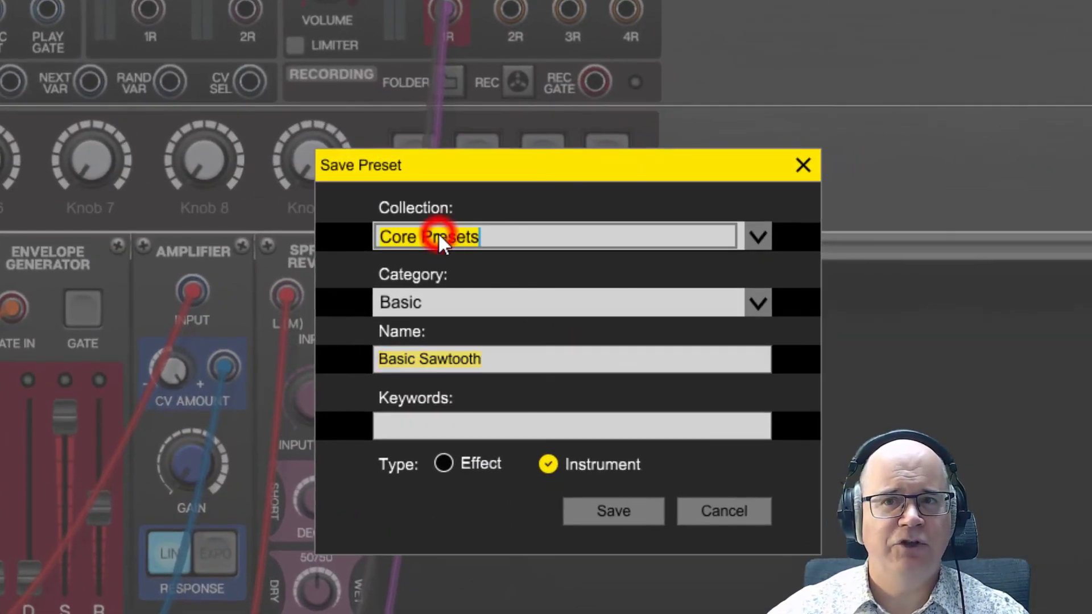
click(462, 316)
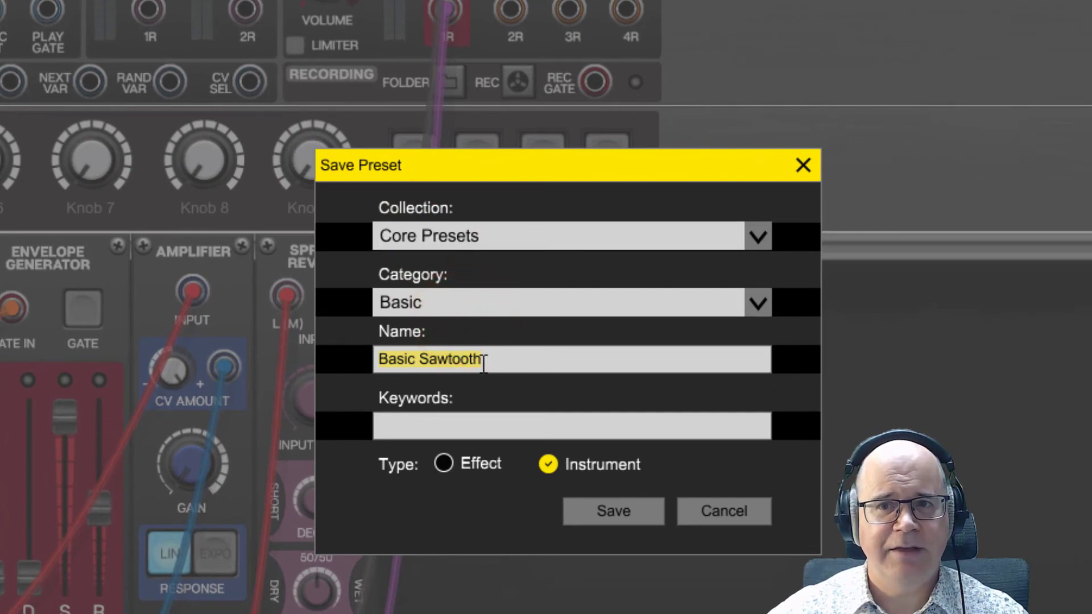
click(462, 426)
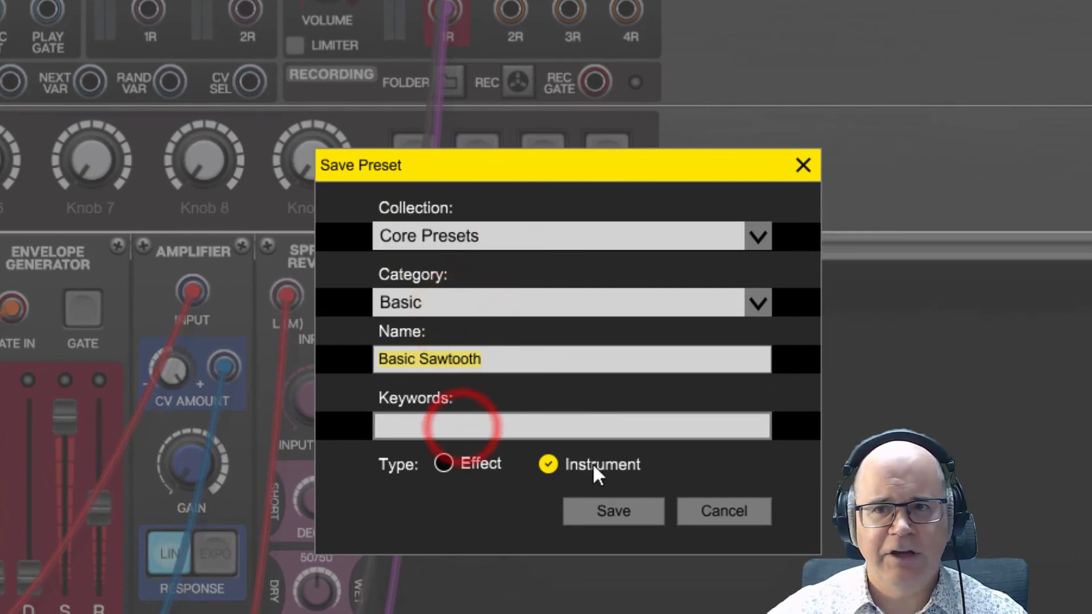
click(719, 512)
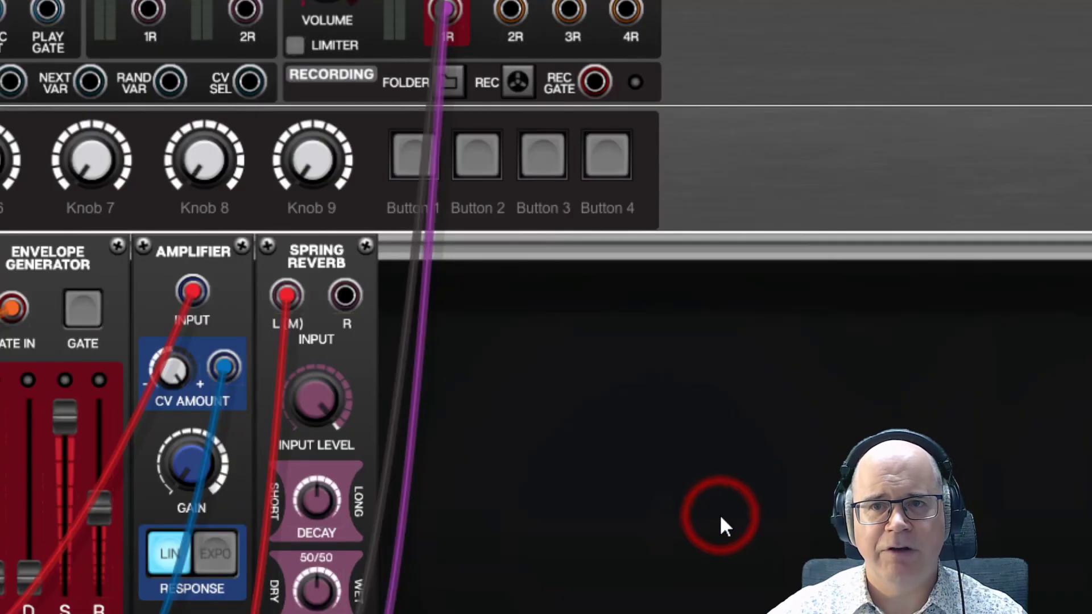